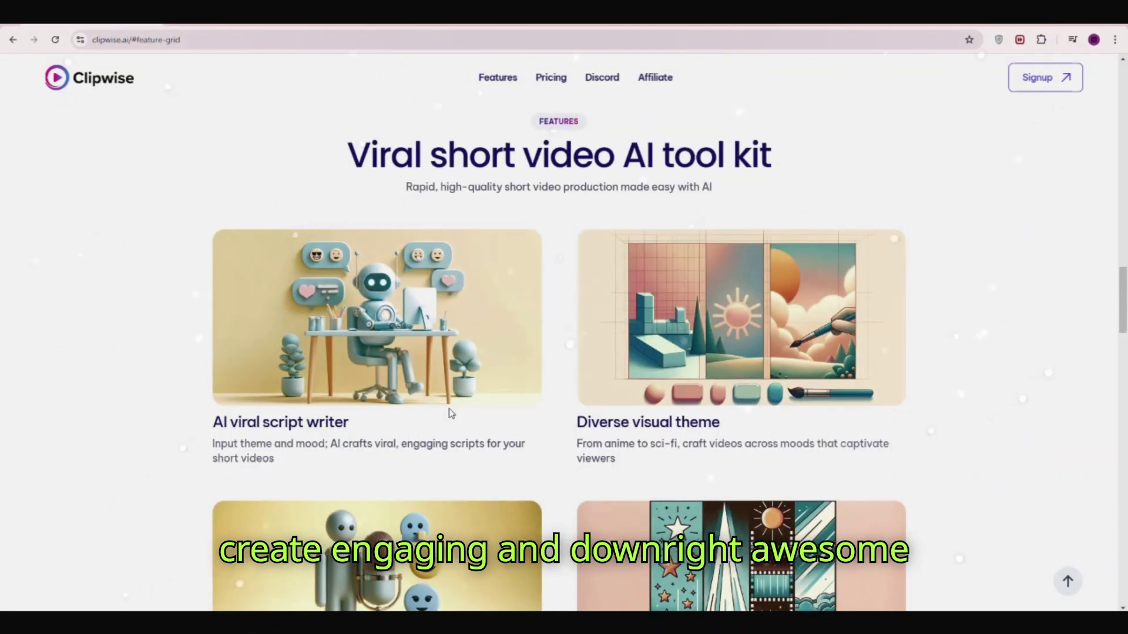
- Browse the landing page's How it works section, highlighting the Step 1 heading
scroll(451, 414, "down", 1)
scroll(1010, 398, "down", 5)
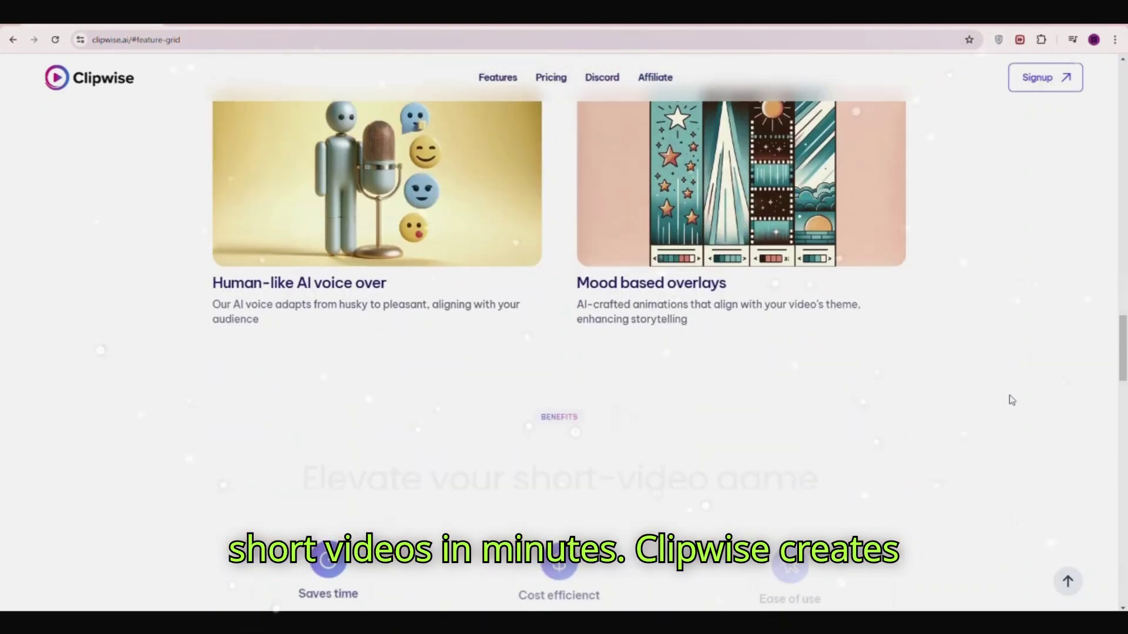
scroll(1009, 397, "up", 10)
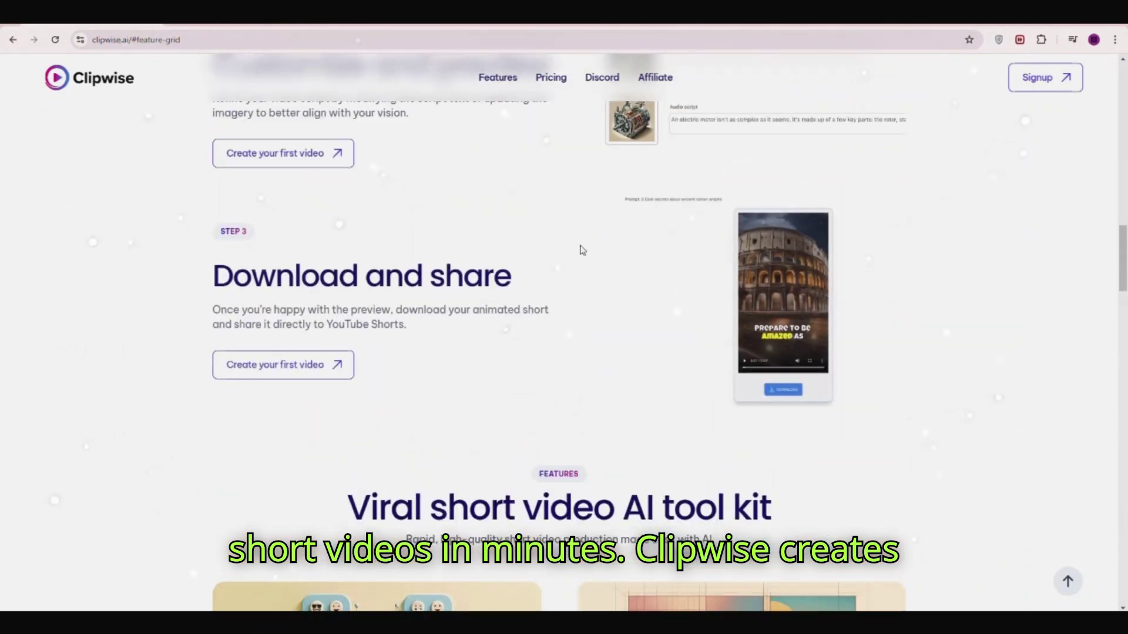
scroll(561, 196, "up", 5)
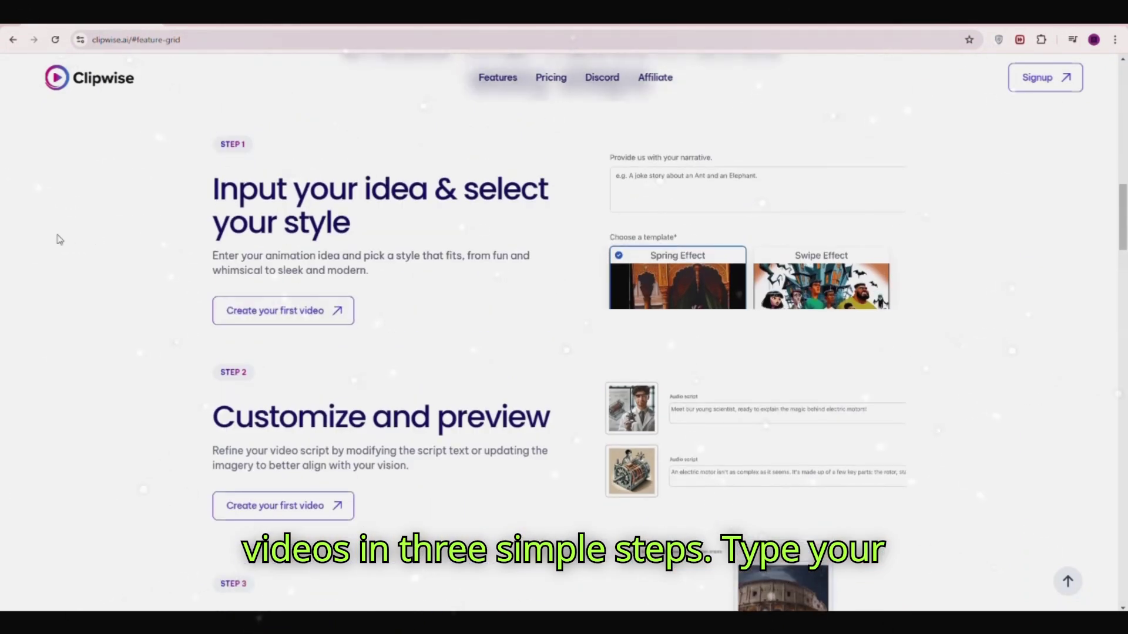
scroll(58, 239, "down", 1)
scroll(62, 240, "up", 2)
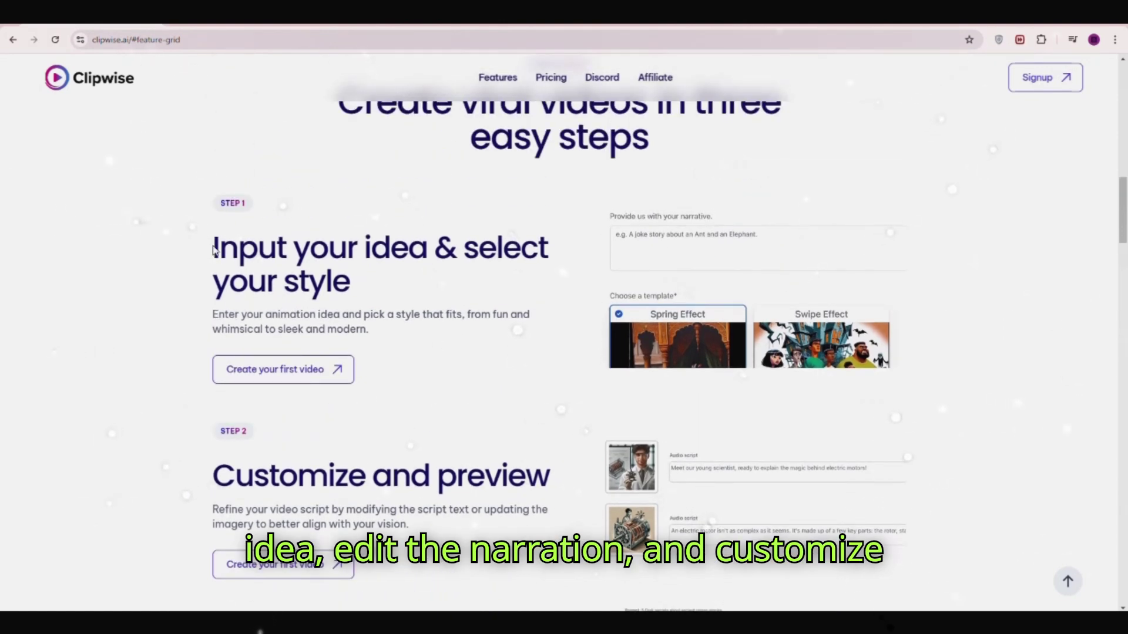
left_click_drag(215, 250, 360, 275)
left_click(112, 356)
- Read down to the Download and share step, then go to the Signup page
scroll(112, 356, "down", 2)
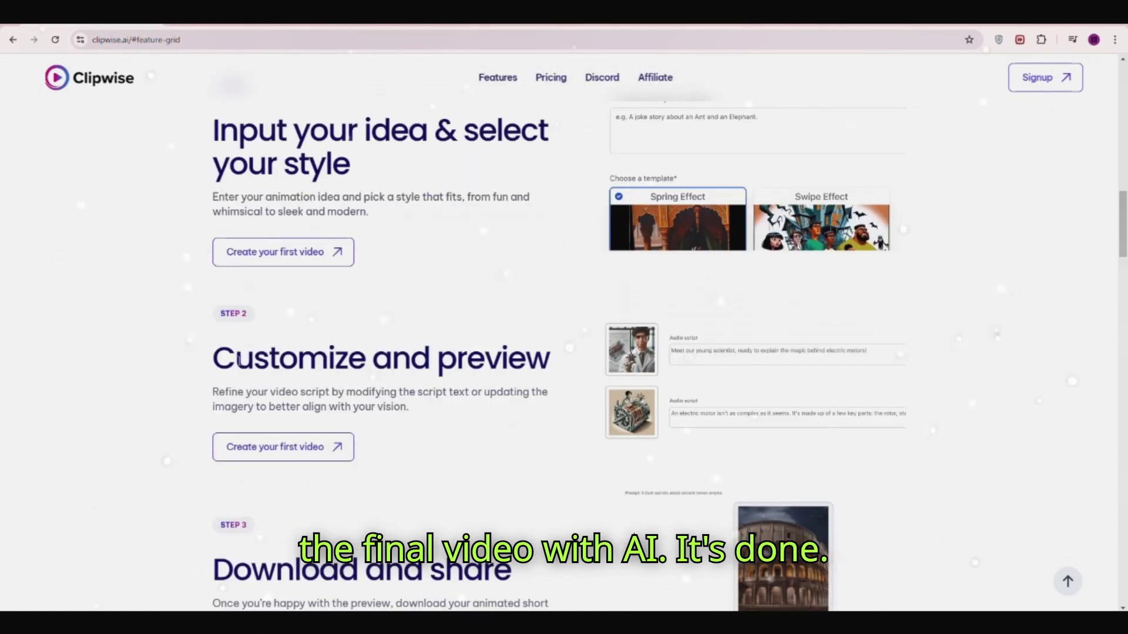
scroll(340, 404, "down", 2)
left_click_drag(214, 452, 517, 458)
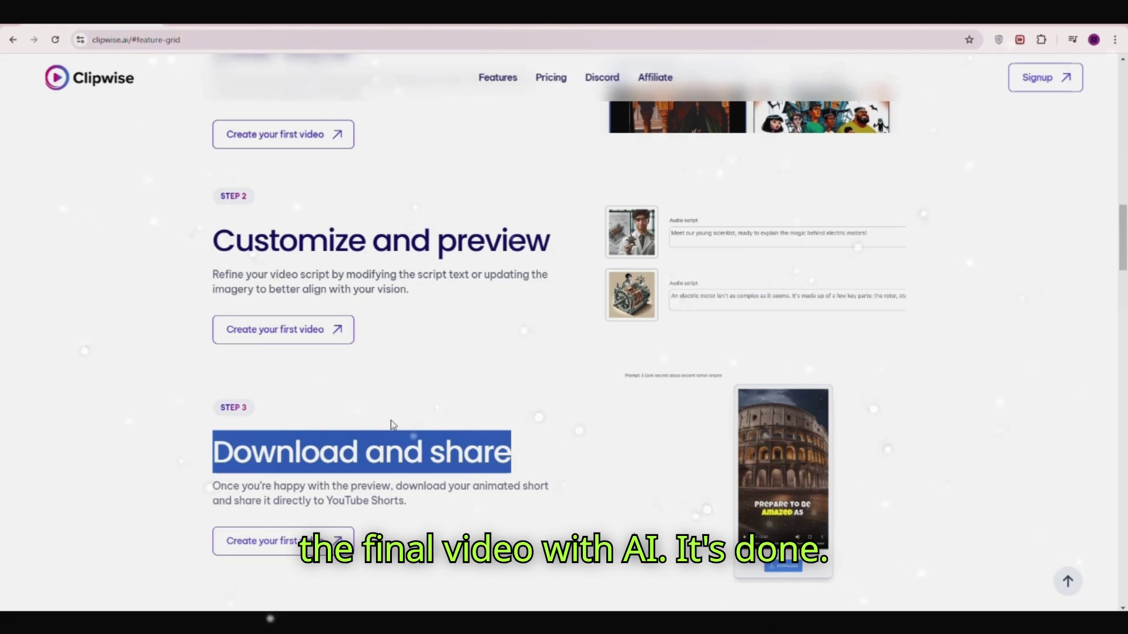
left_click(252, 475)
scroll(250, 476, "down", 4)
scroll(252, 473, "up", 14)
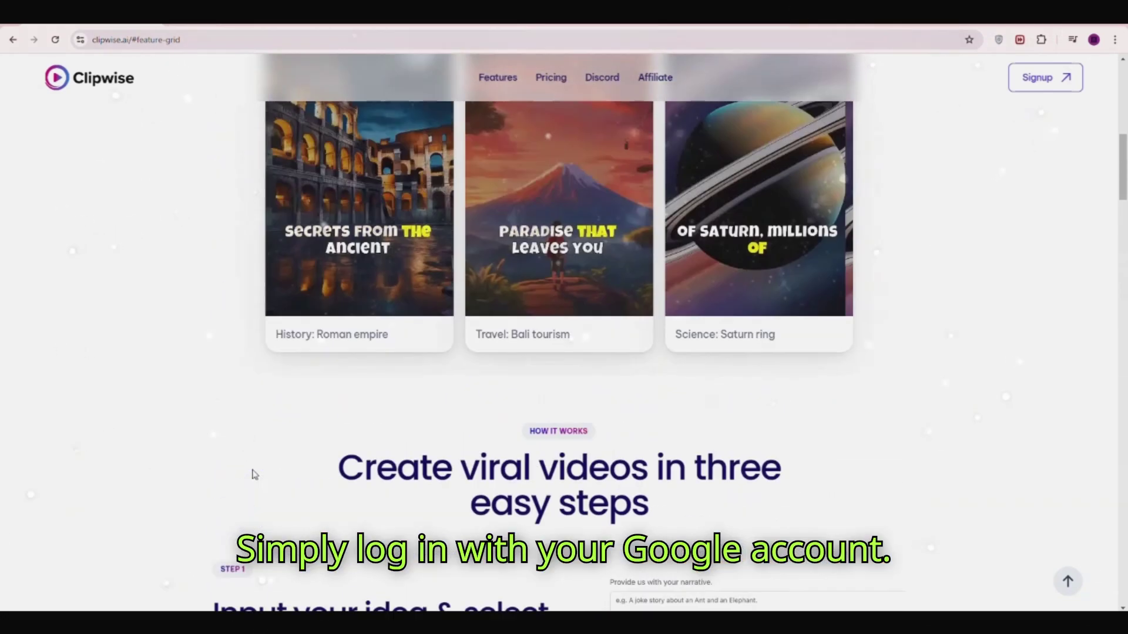
scroll(253, 473, "up", 10)
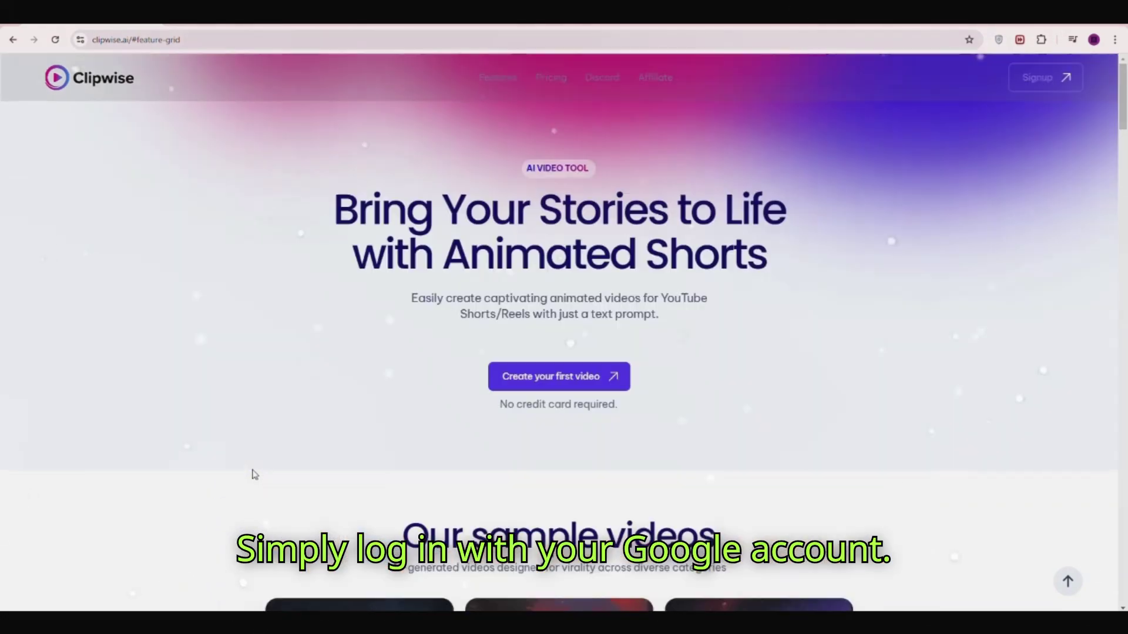
left_click(1059, 86)
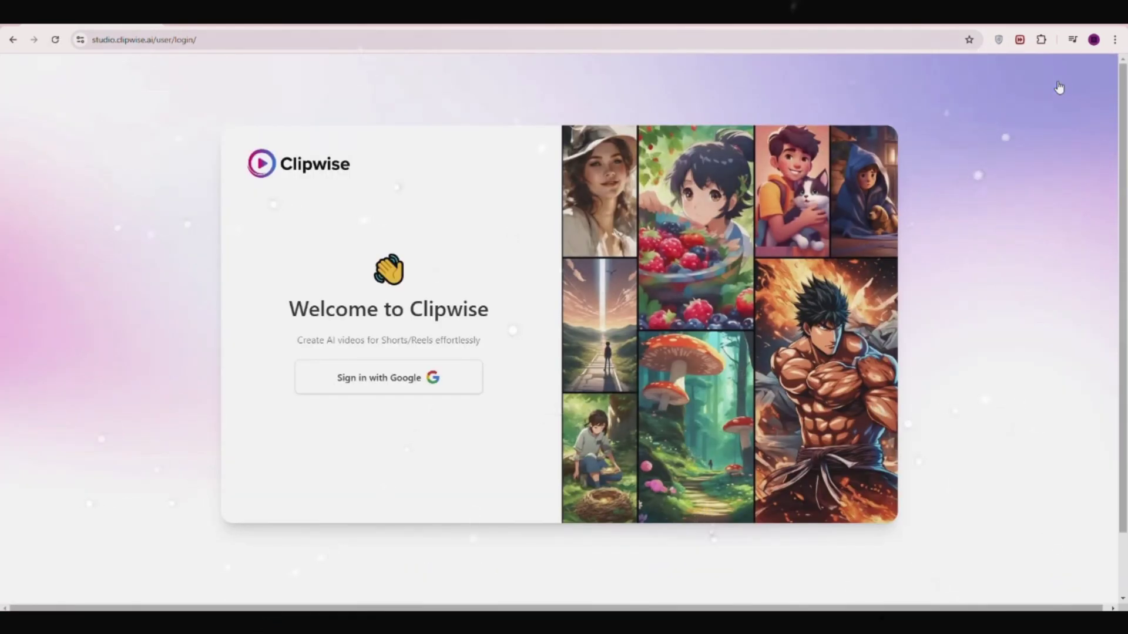
- Sign in to Clipwise with a Google account
left_click(359, 379)
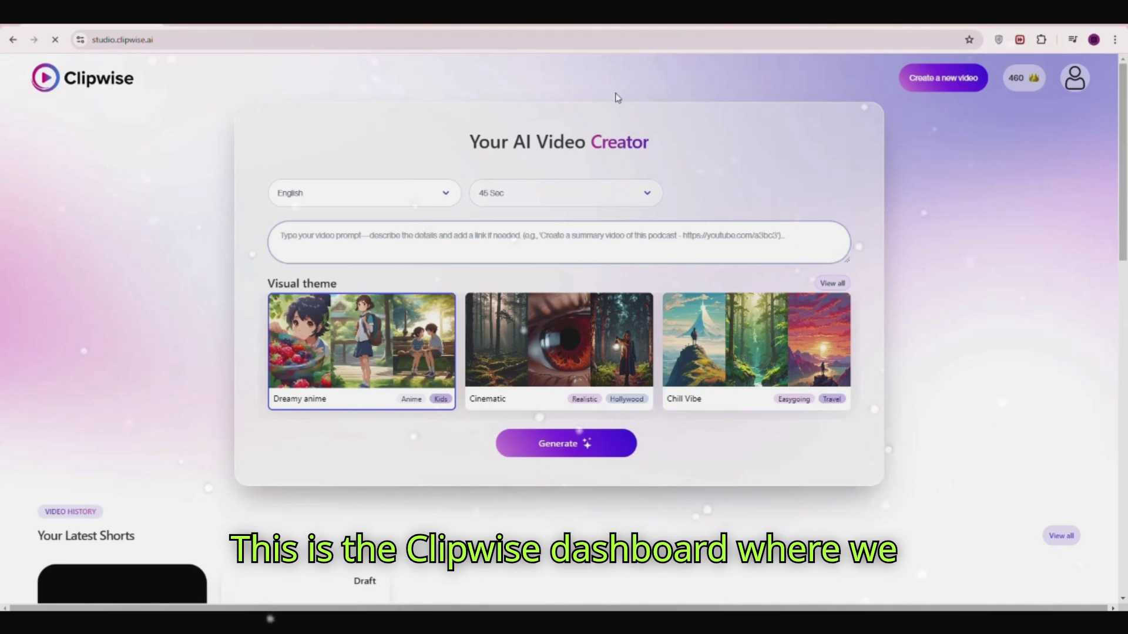
scroll(414, 463, "down", 8)
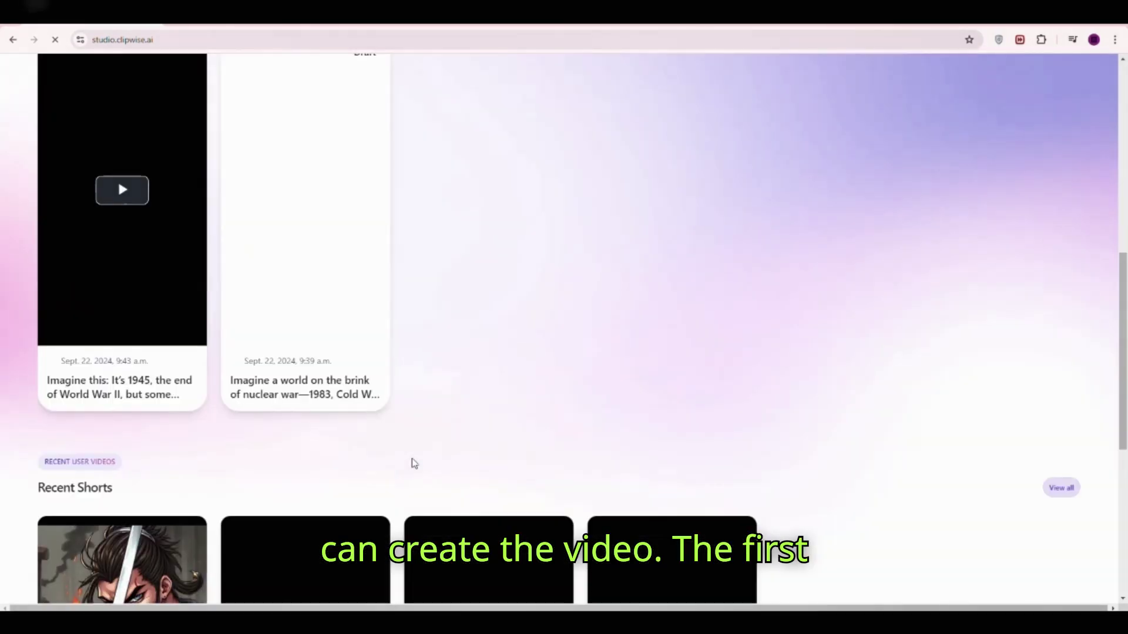
scroll(413, 461, "up", 8)
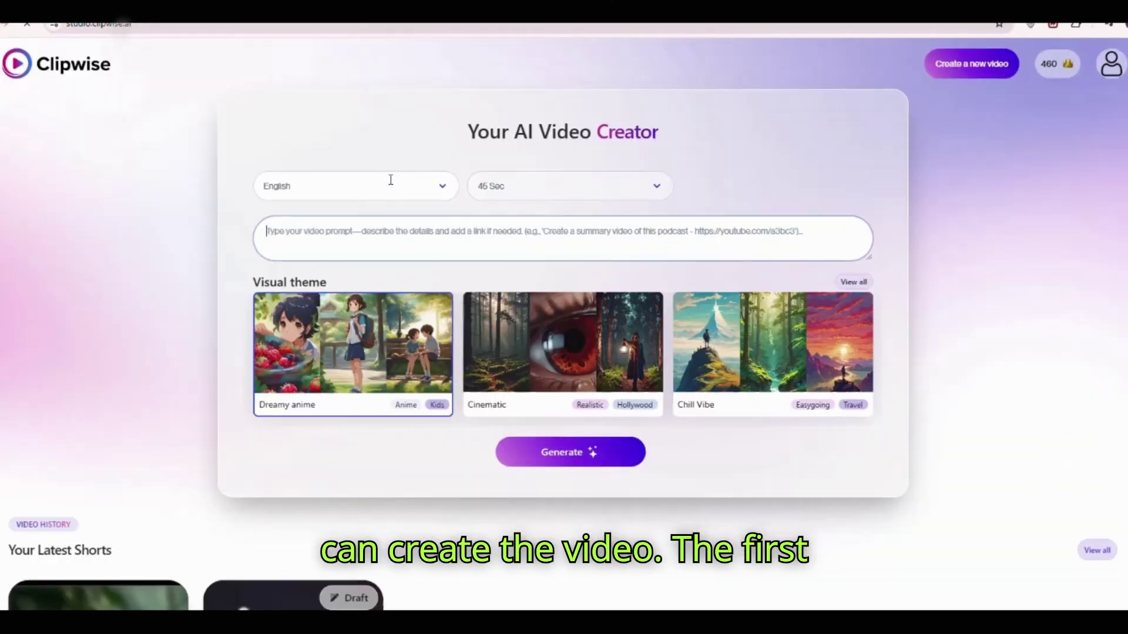
- Set the video language to English and the video length to 30 Sec
left_click(311, 189)
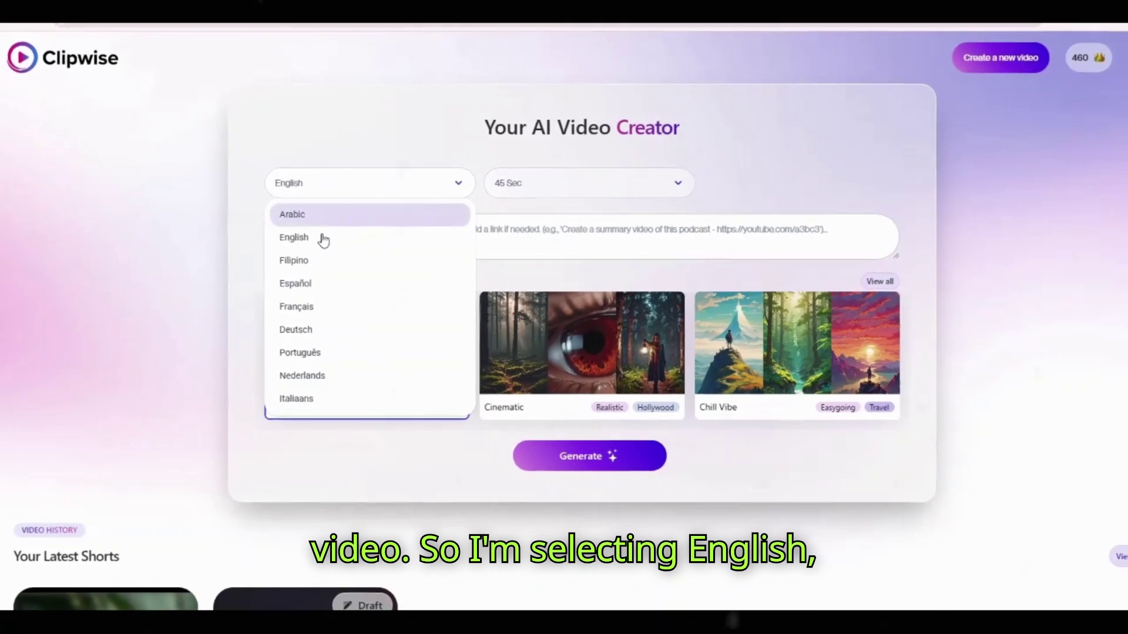
left_click(320, 238)
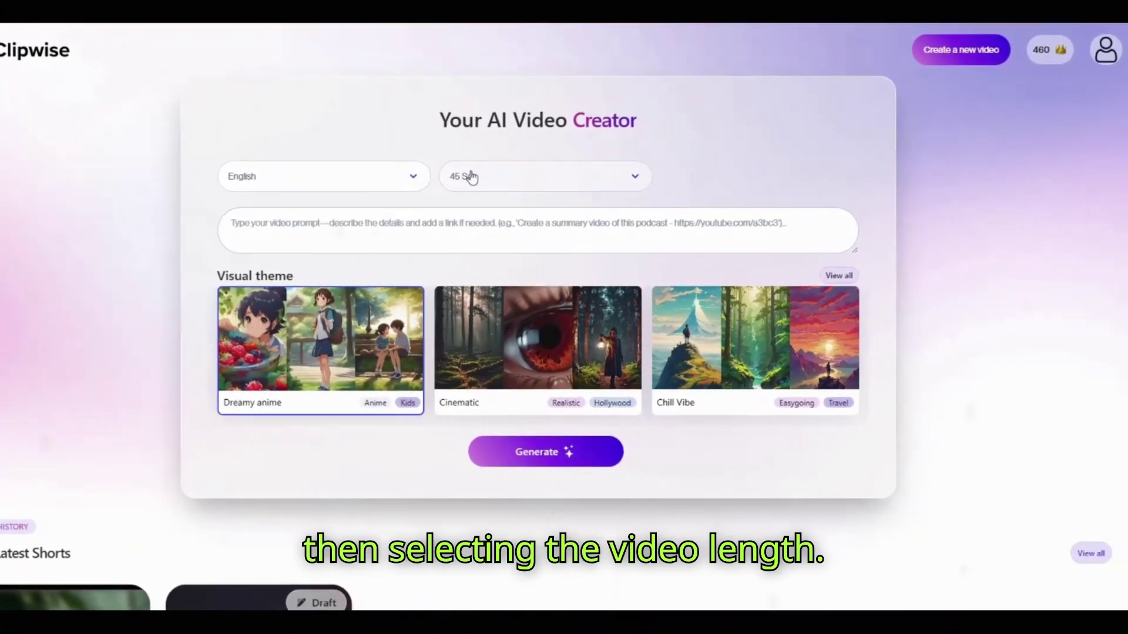
left_click(467, 176)
left_click(477, 206)
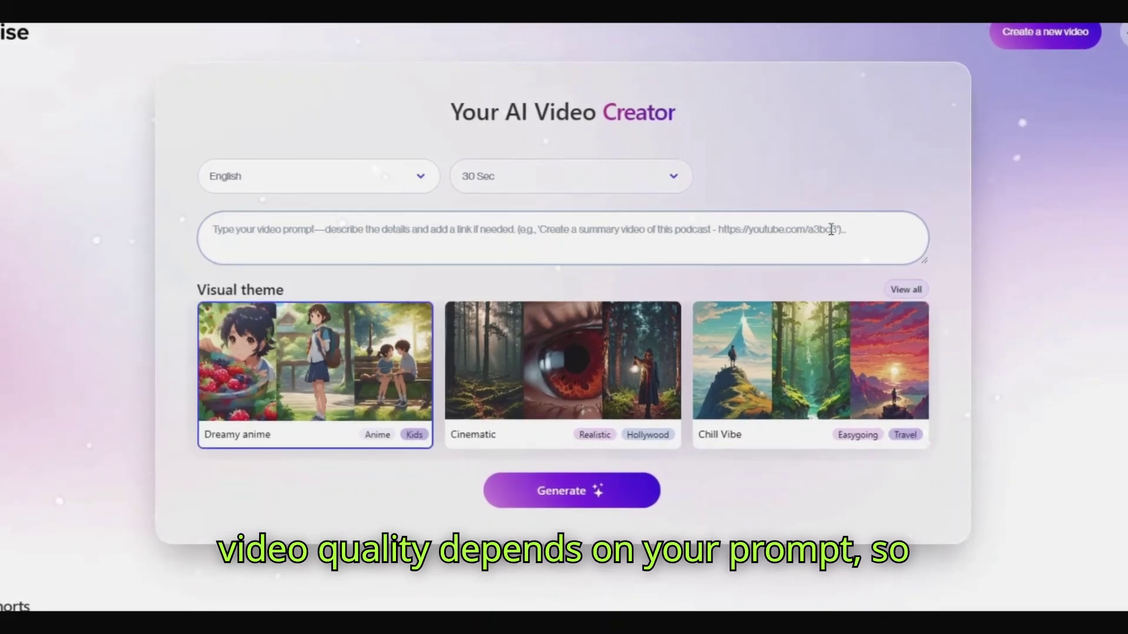
- Enter the anime-skies story prompt and show all Visual theme styles
left_click(598, 256)
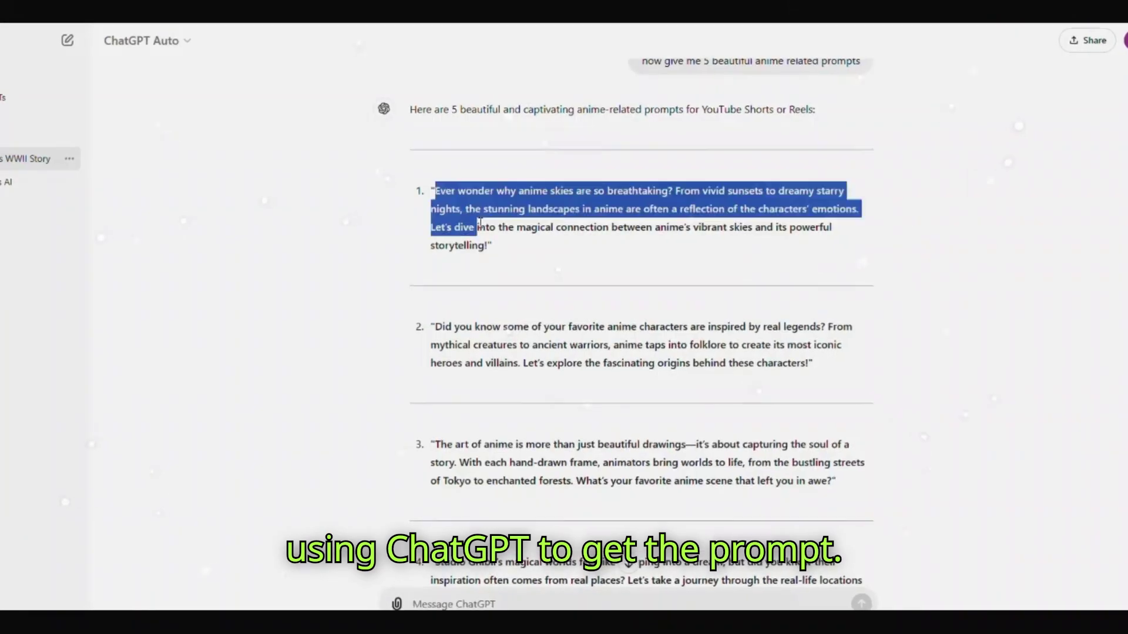
left_click_drag(478, 227, 486, 247)
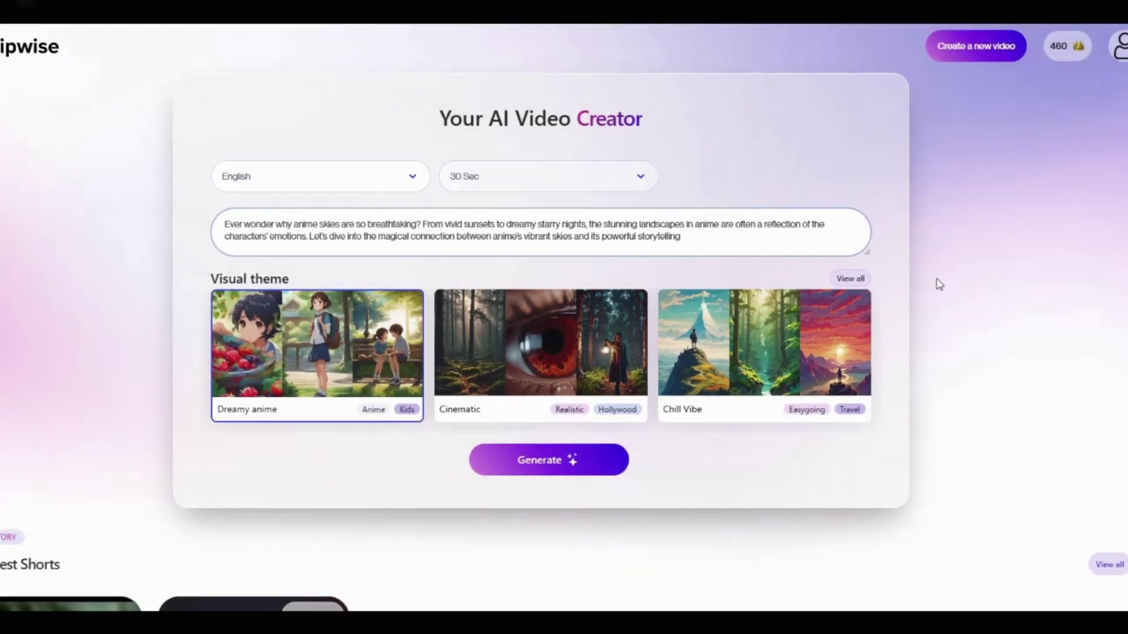
left_click(865, 281)
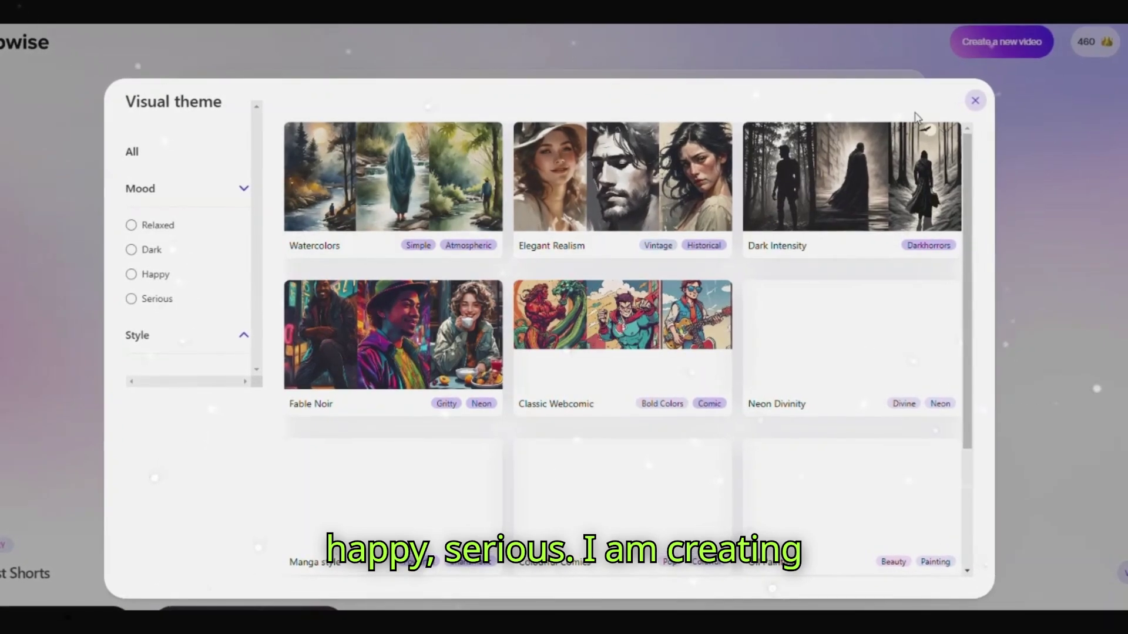
- Close the theme list keeping Dreamy anime, then generate the narration
left_click(976, 101)
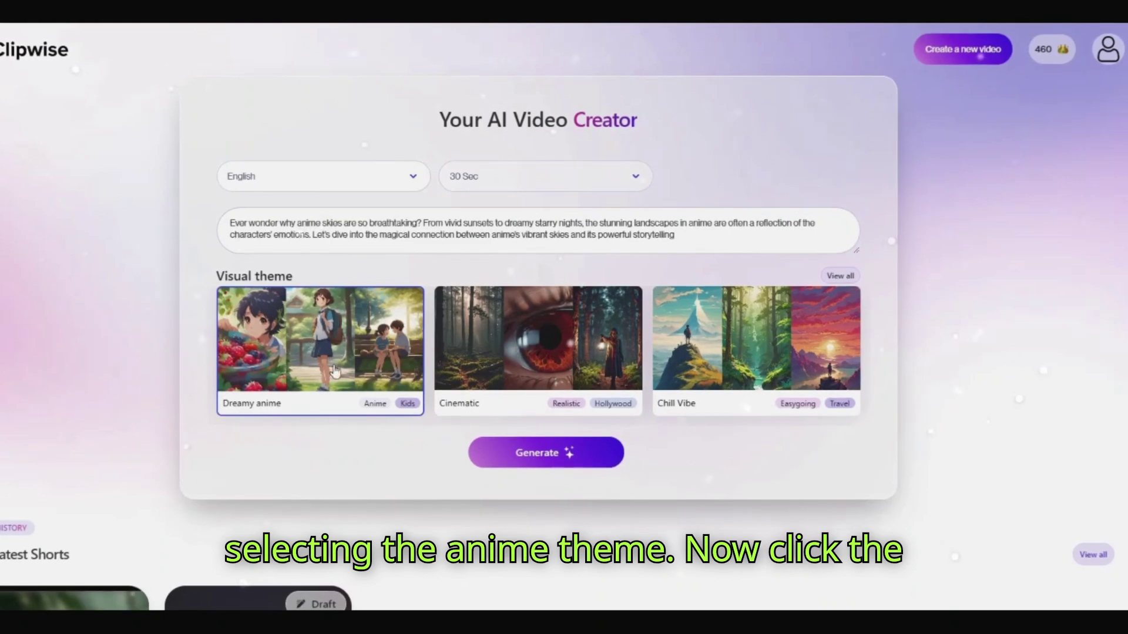
left_click(532, 463)
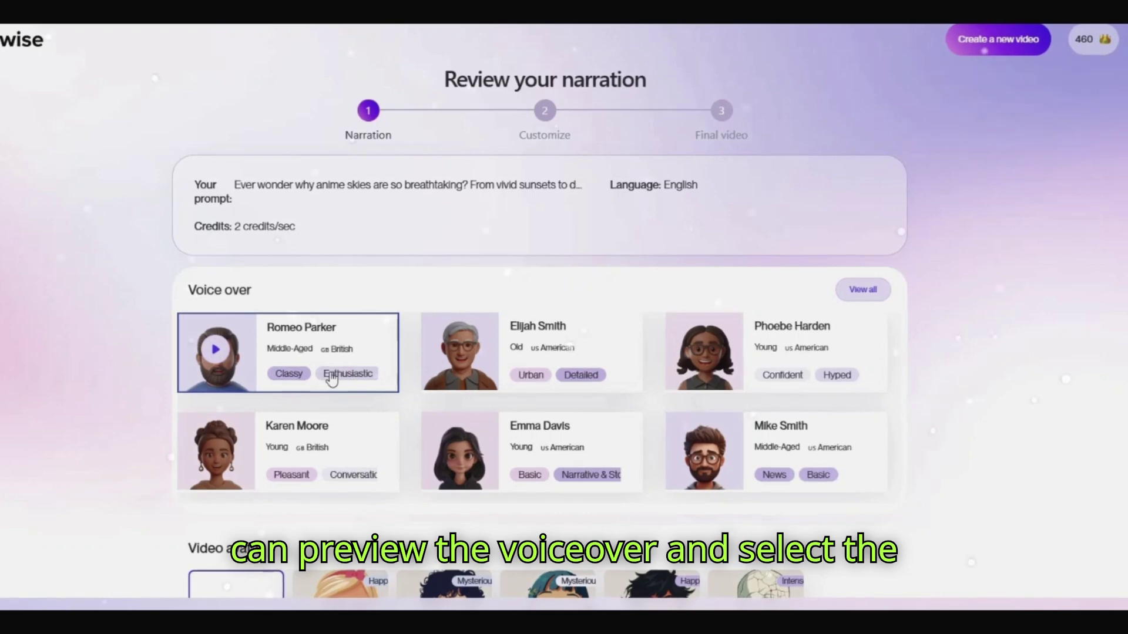
- Filter voice-overs to Female and Pleasant tone, then choose Ava Jones
left_click_drag(190, 292, 252, 295)
left_click(282, 294)
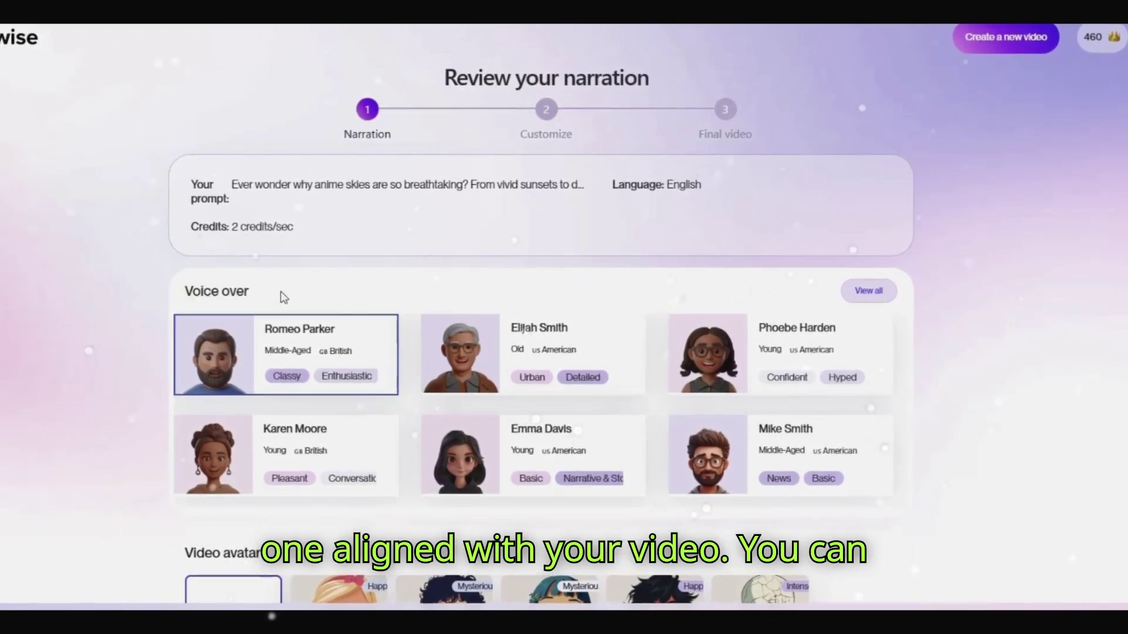
left_click(865, 290)
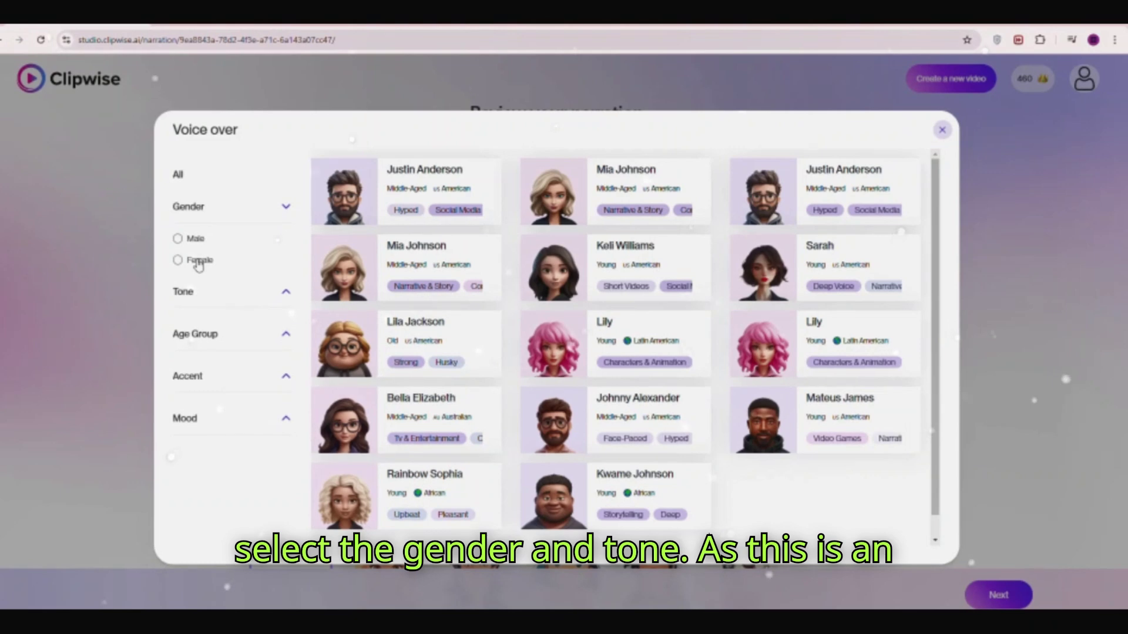
left_click(178, 260)
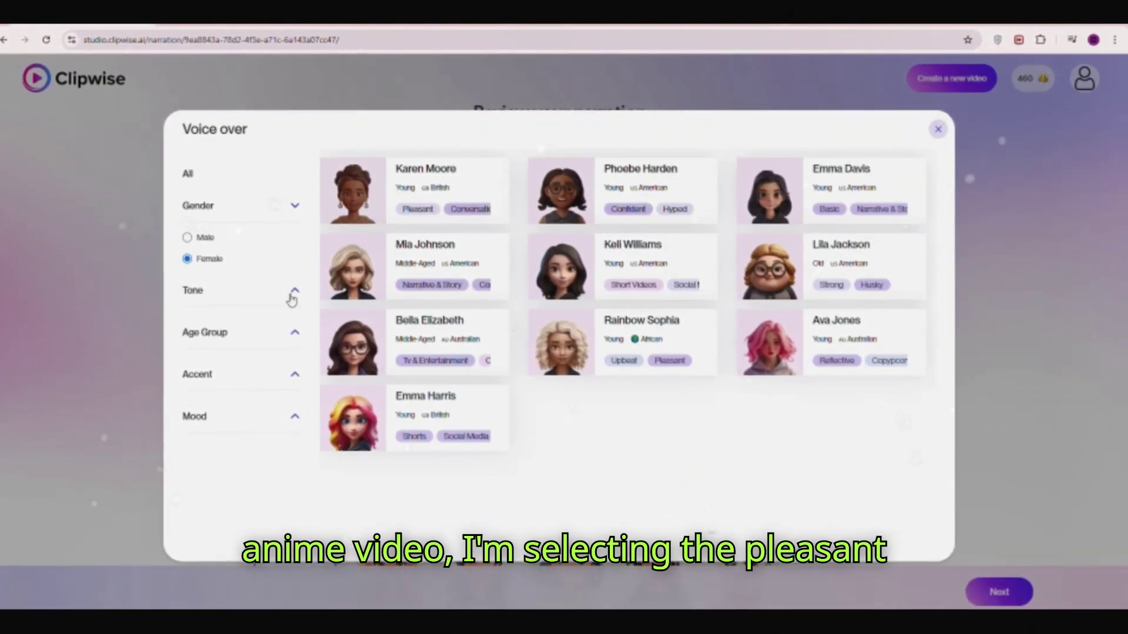
left_click(291, 294)
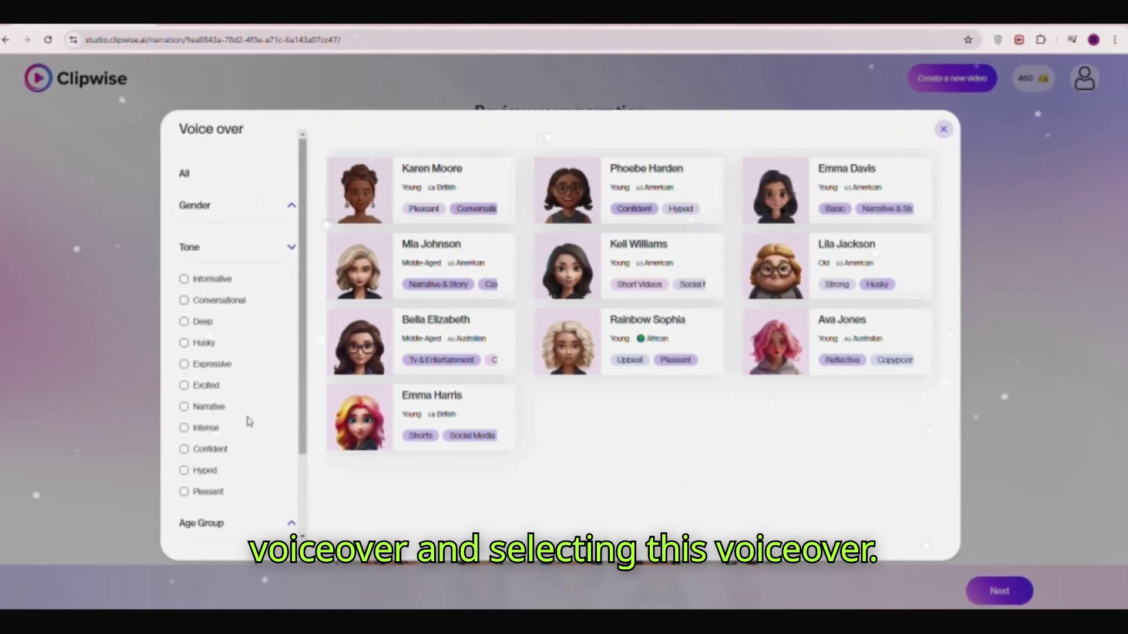
left_click(200, 492)
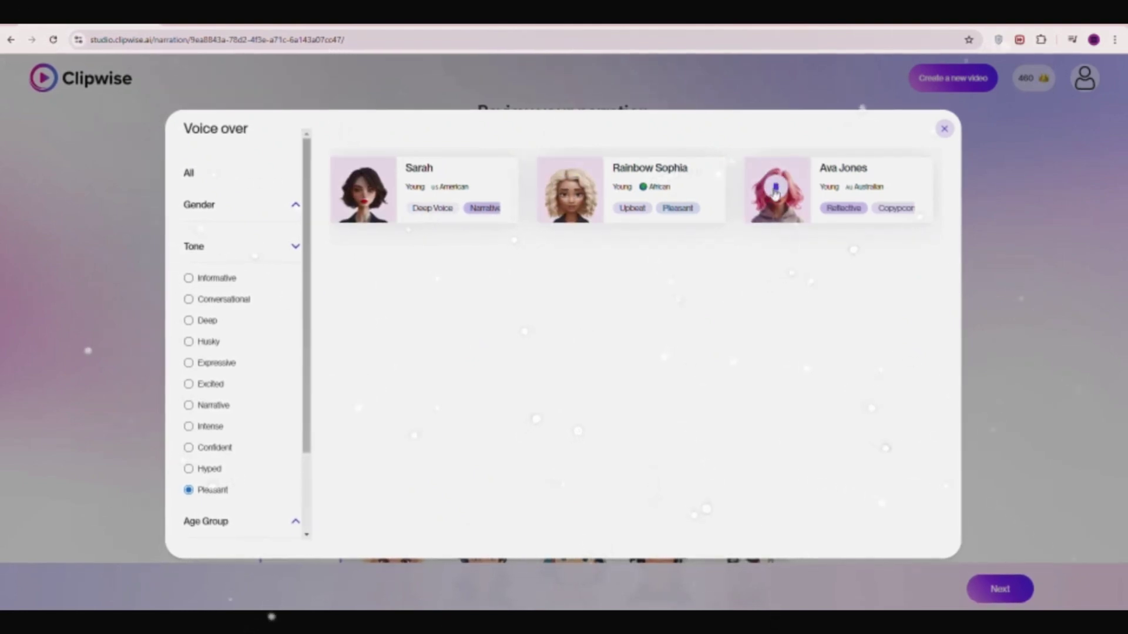
left_click(896, 194)
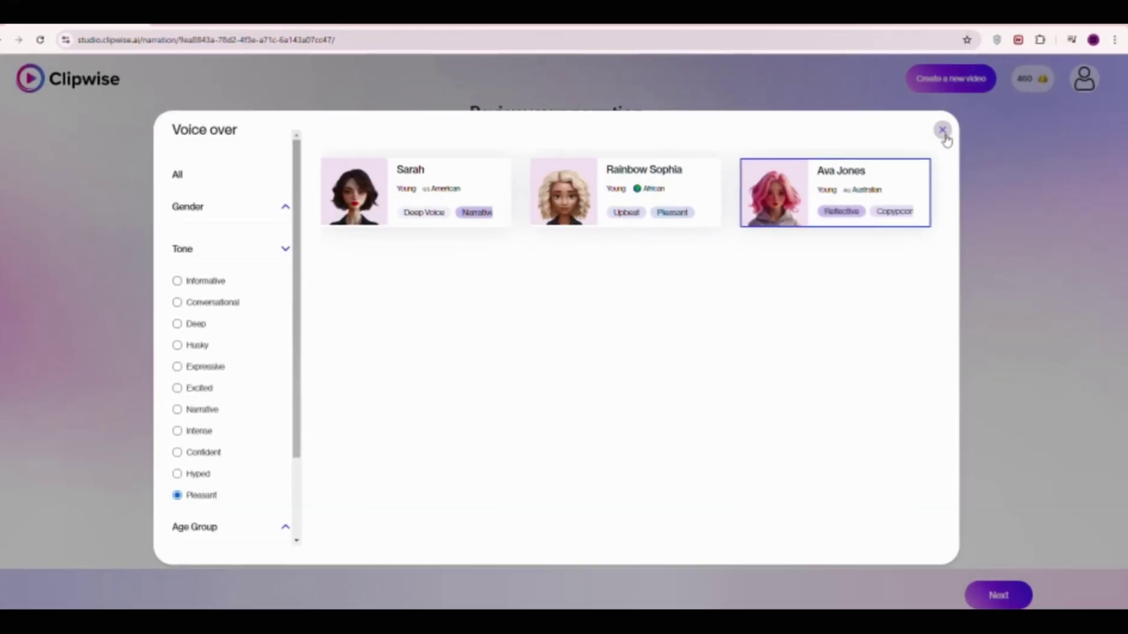
left_click(944, 128)
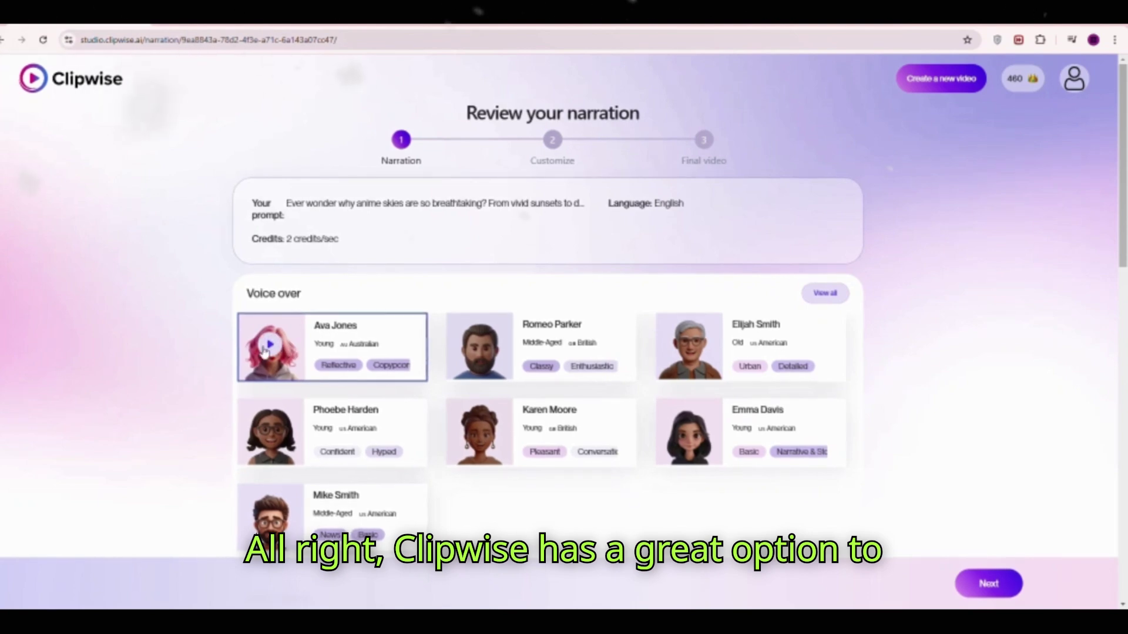
scroll(143, 353, "down", 2)
scroll(143, 354, "down", 5)
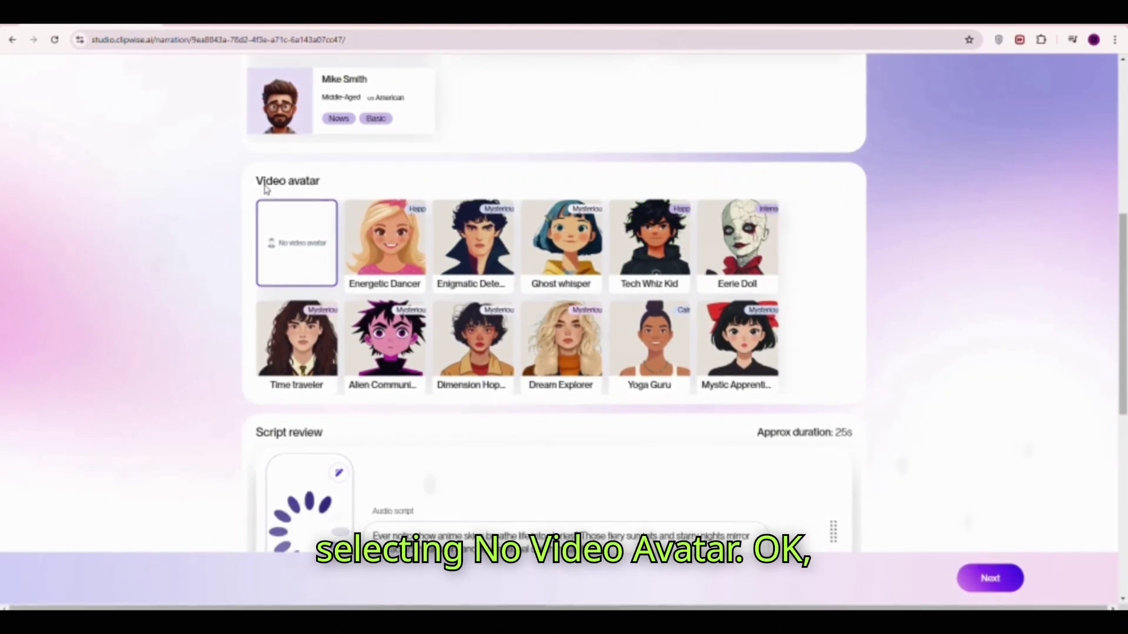
scroll(402, 396, "down", 5)
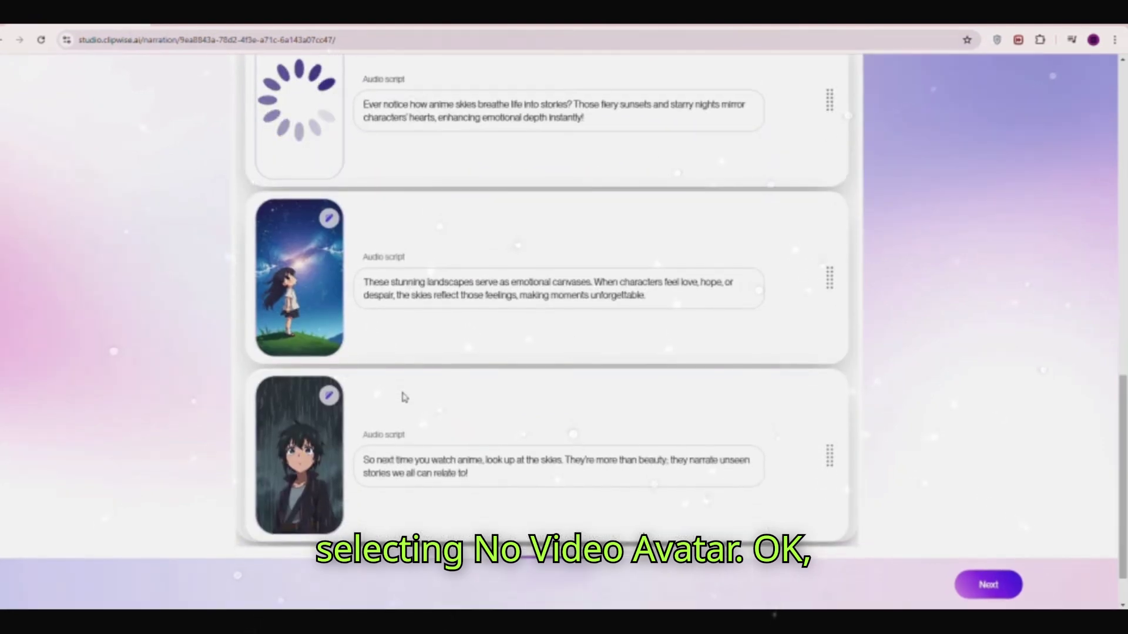
scroll(402, 395, "up", 2)
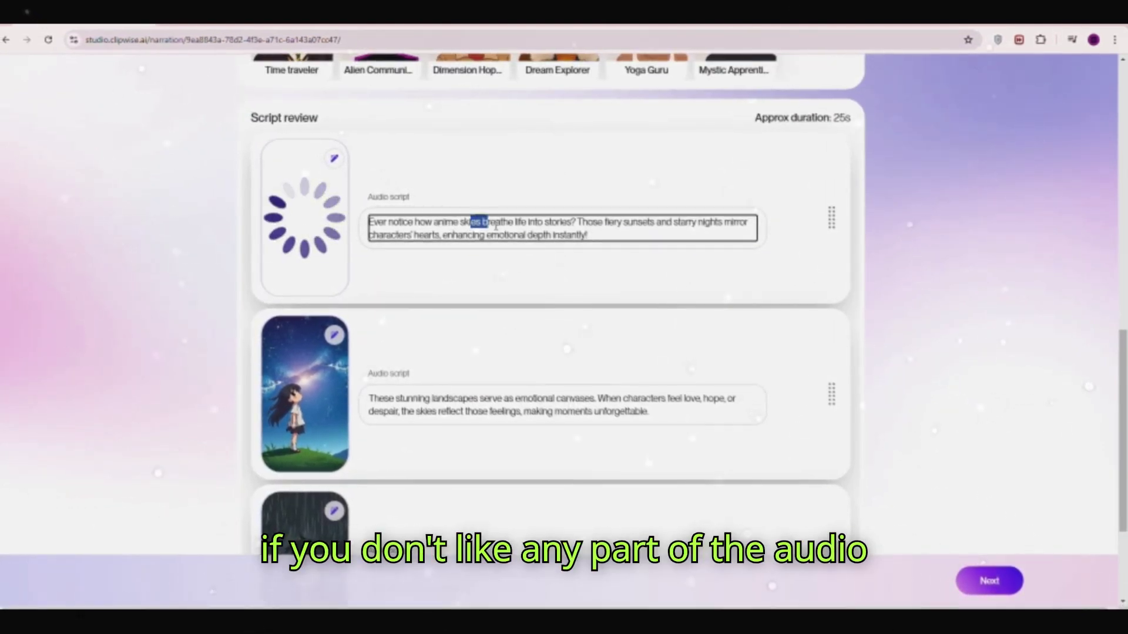
left_click_drag(496, 226, 547, 226)
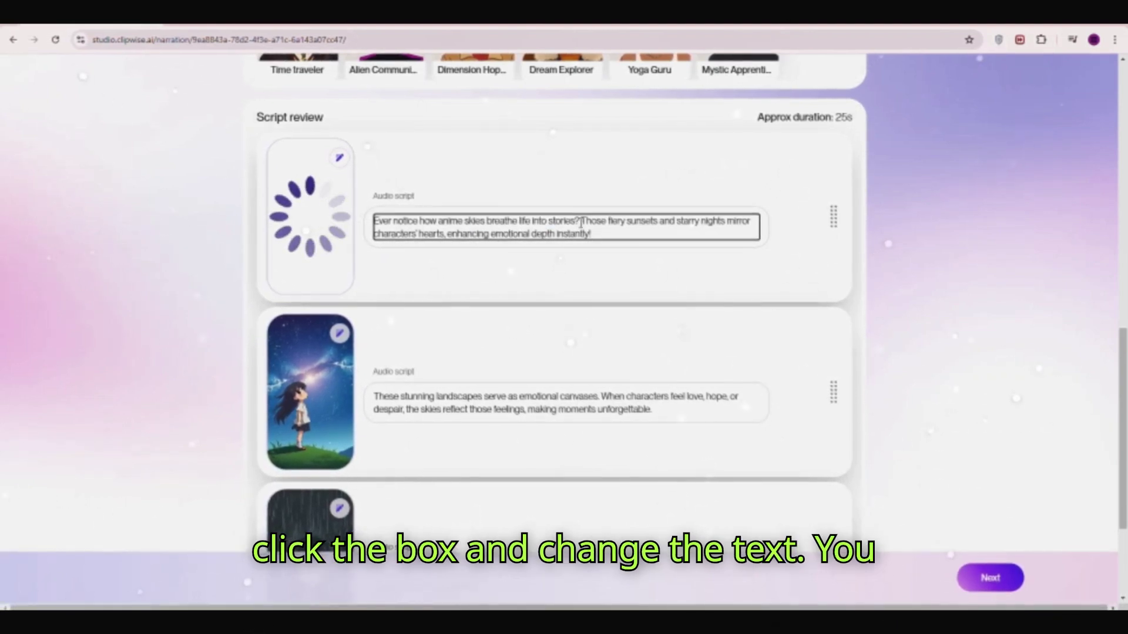
scroll(581, 222, "down", 1)
left_click(338, 275)
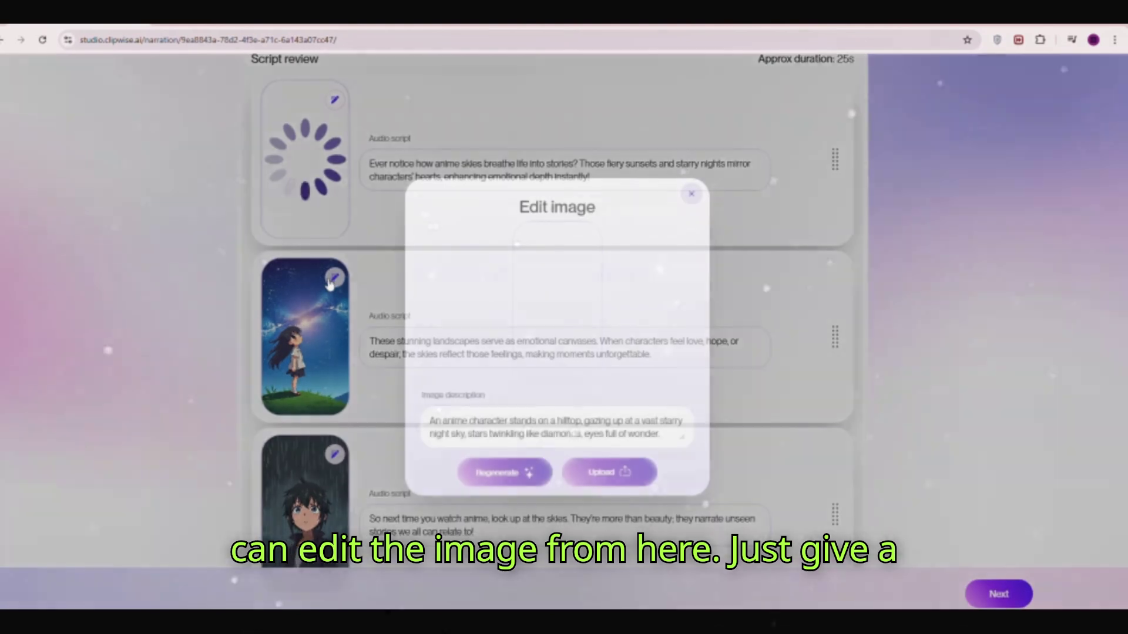
left_click(655, 432)
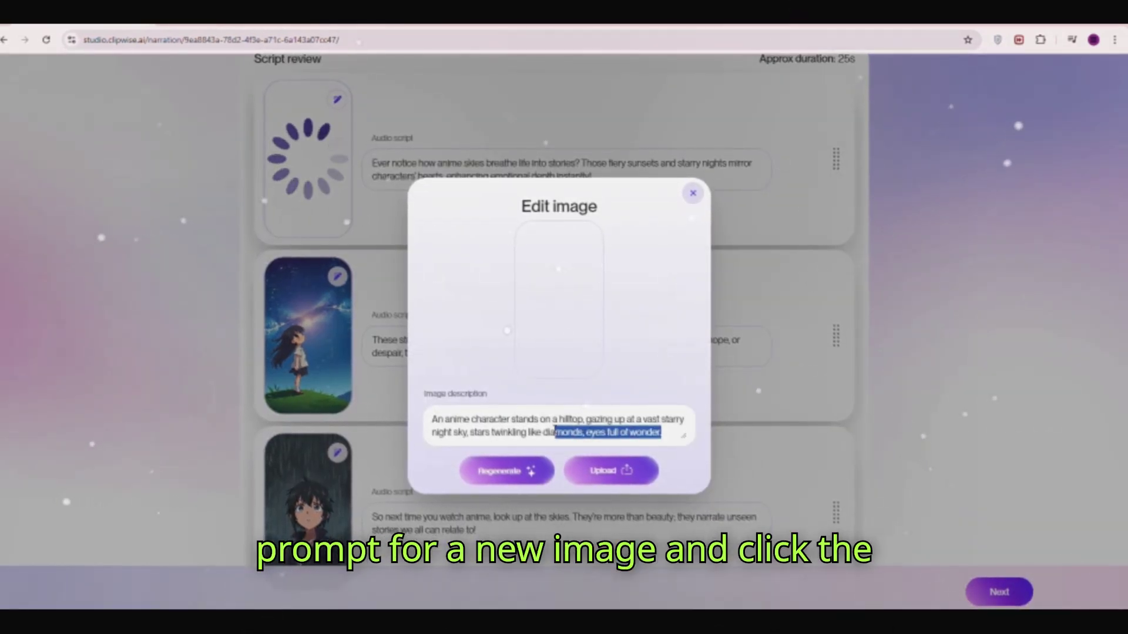
key("BackSpace")
left_click_drag(556, 431, 423, 420)
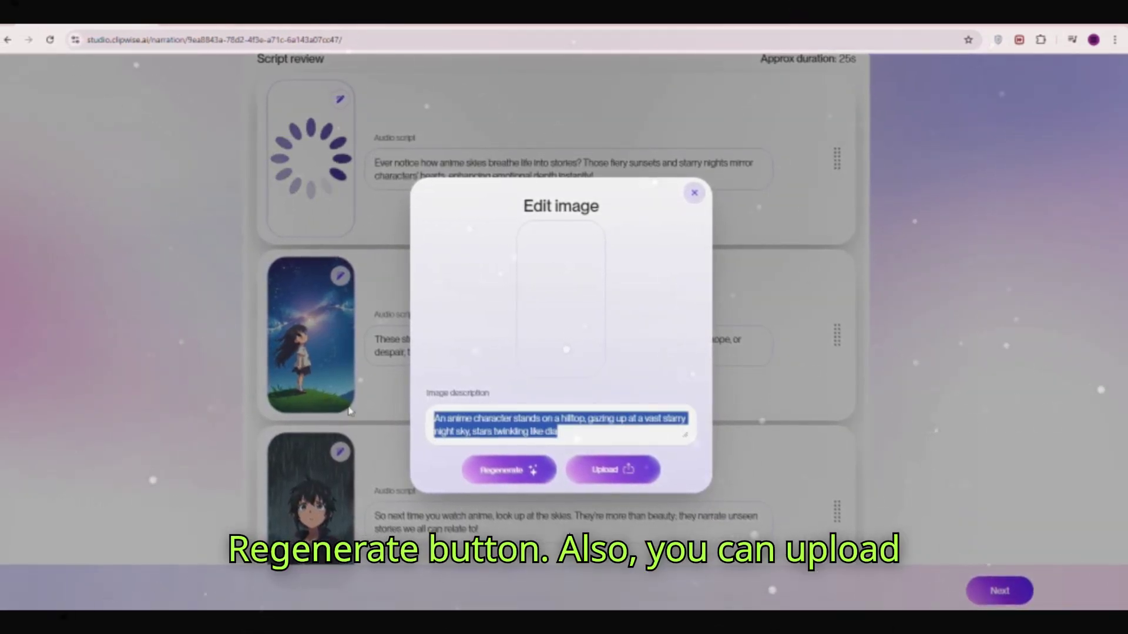
type("g")
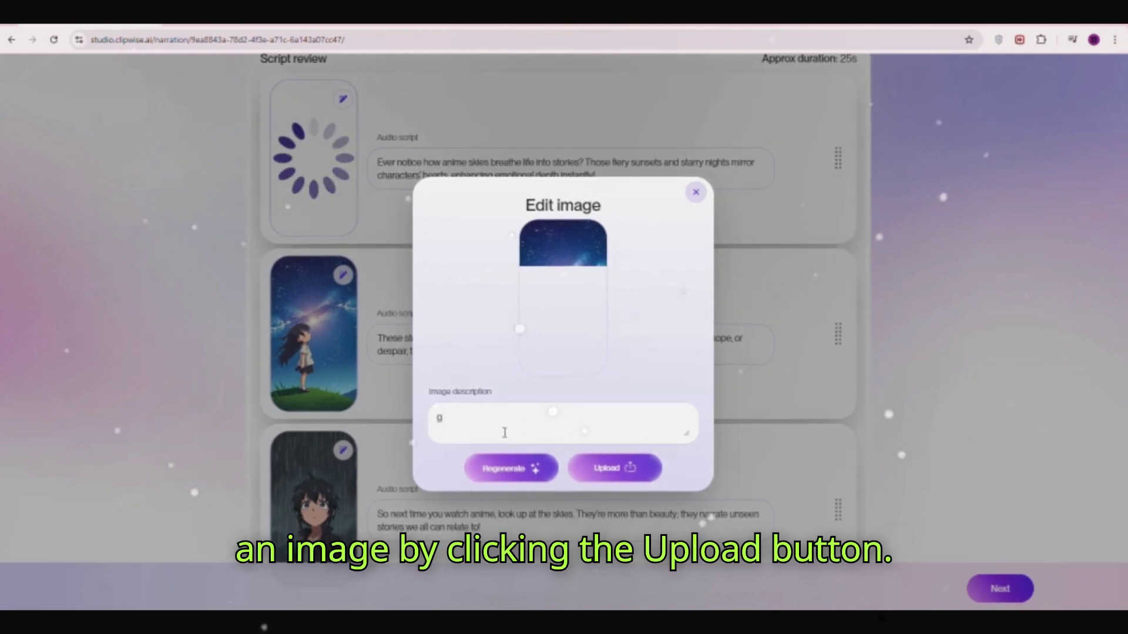
key("BackSpace")
left_click(696, 191)
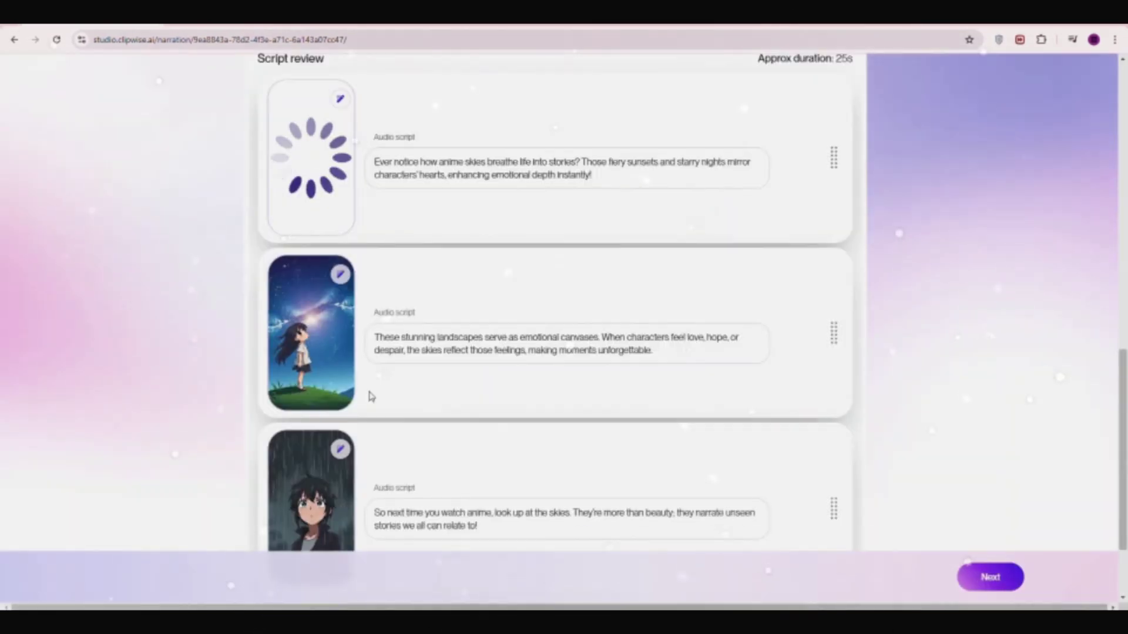
scroll(410, 473, "down", 2)
left_click(550, 512)
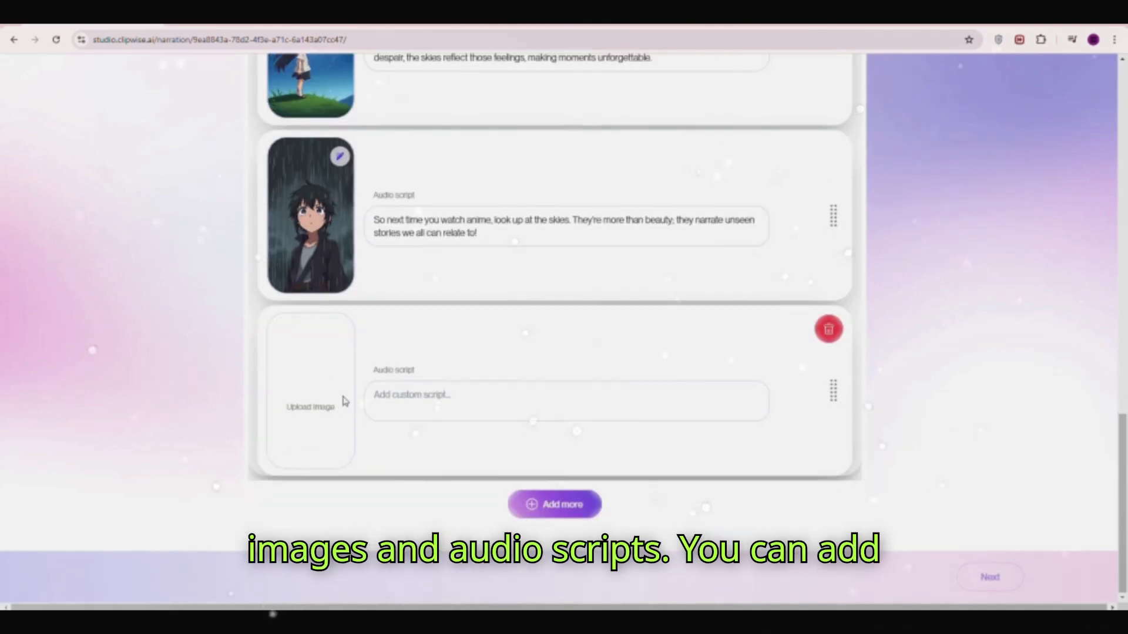
left_click(314, 394)
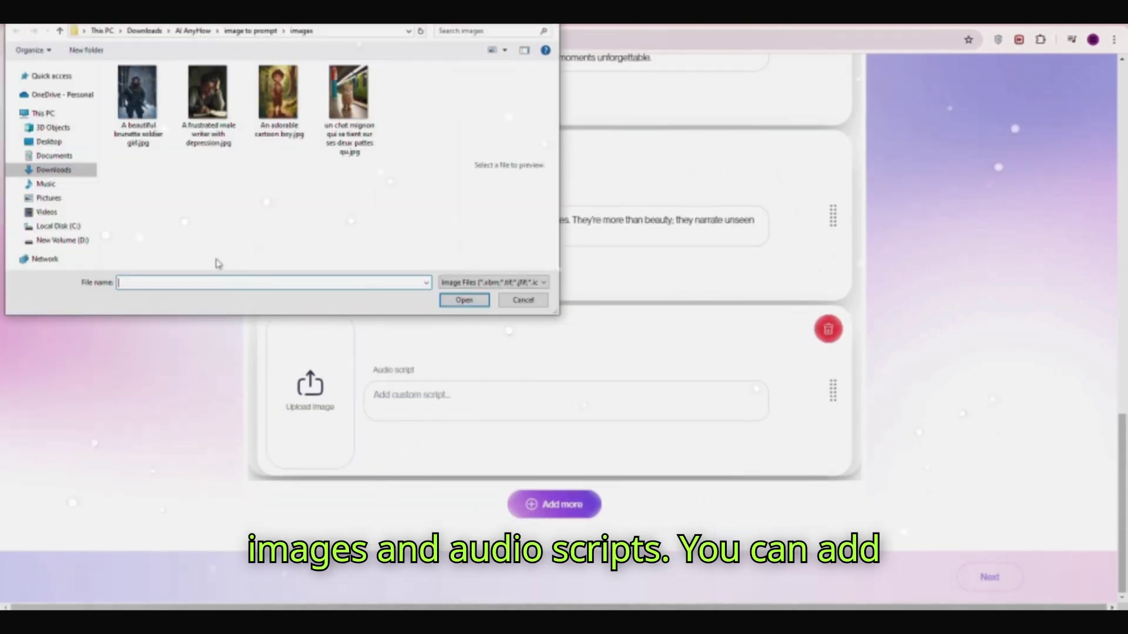
left_click(292, 117)
left_click(523, 301)
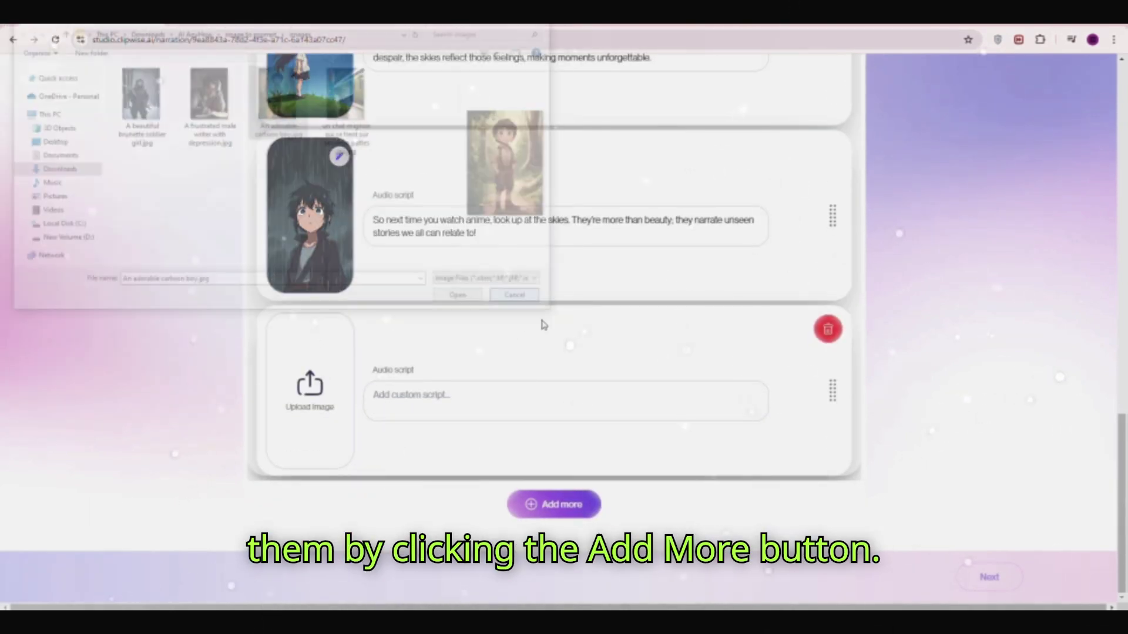
left_click(828, 329)
scroll(534, 440, "up", 7)
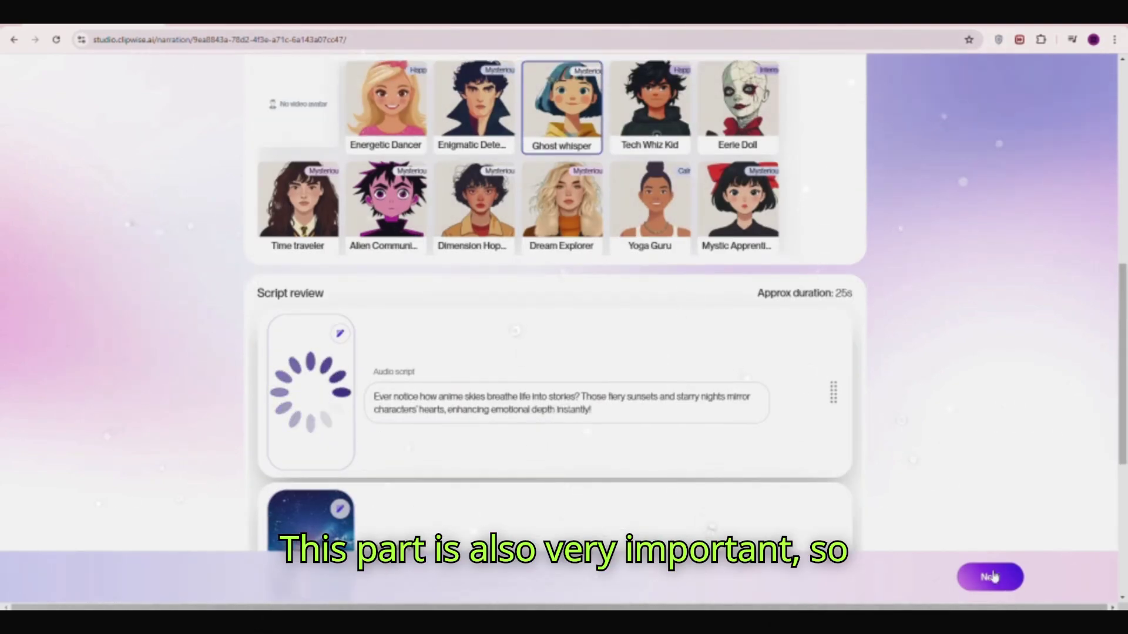
scroll(766, 504, "down", 5)
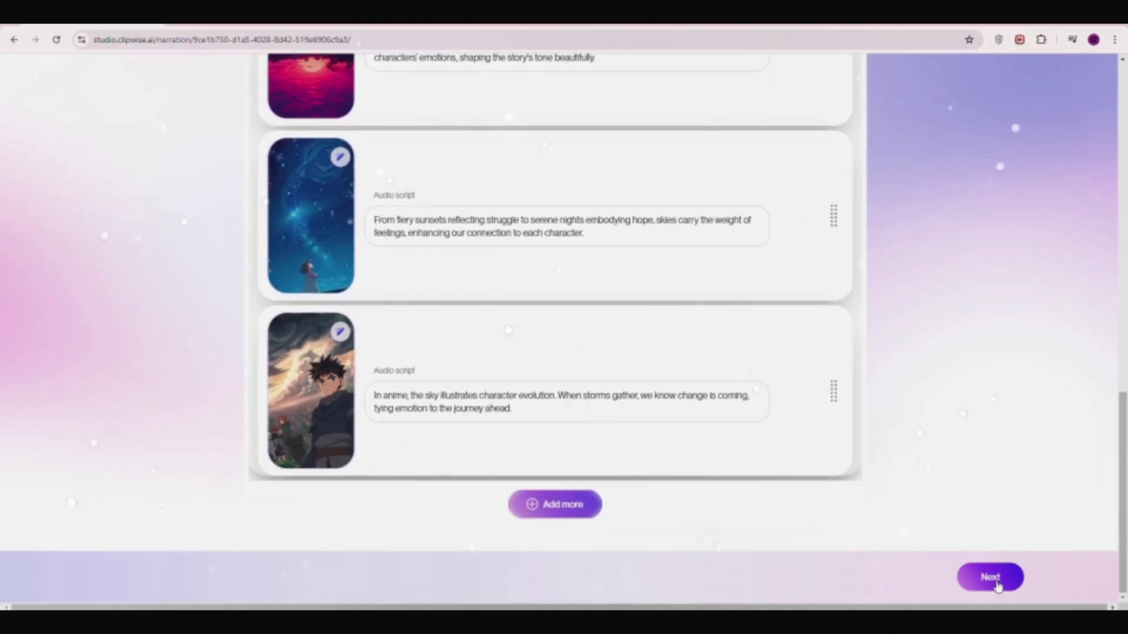
- Continue to video customization and pick Aching Heartstring as background music
left_click(997, 583)
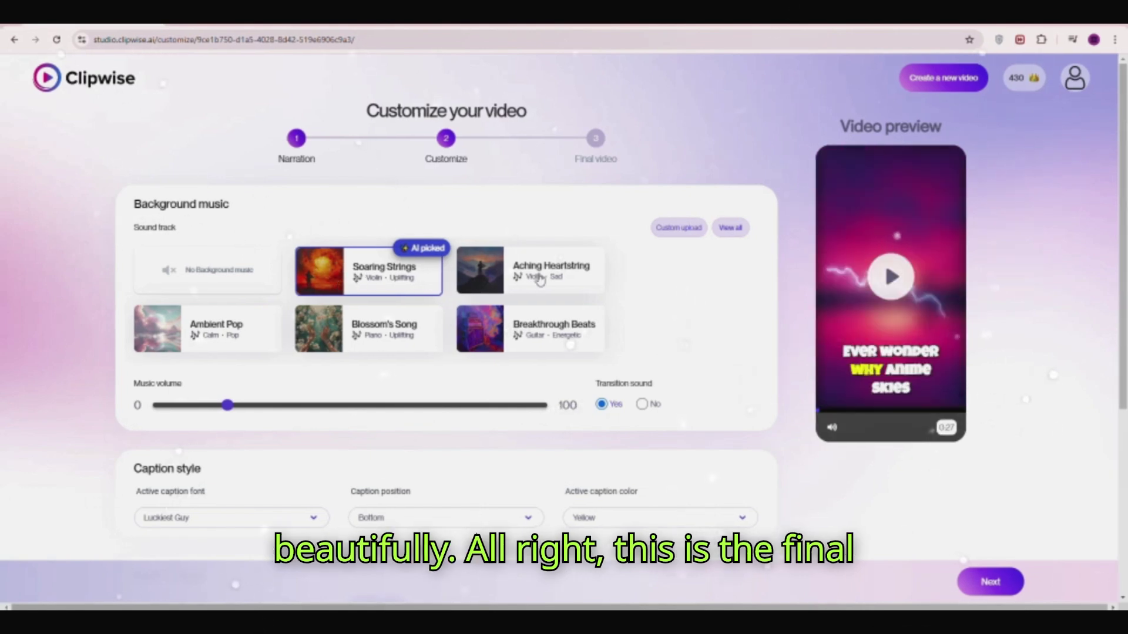
mouse_move(497, 279)
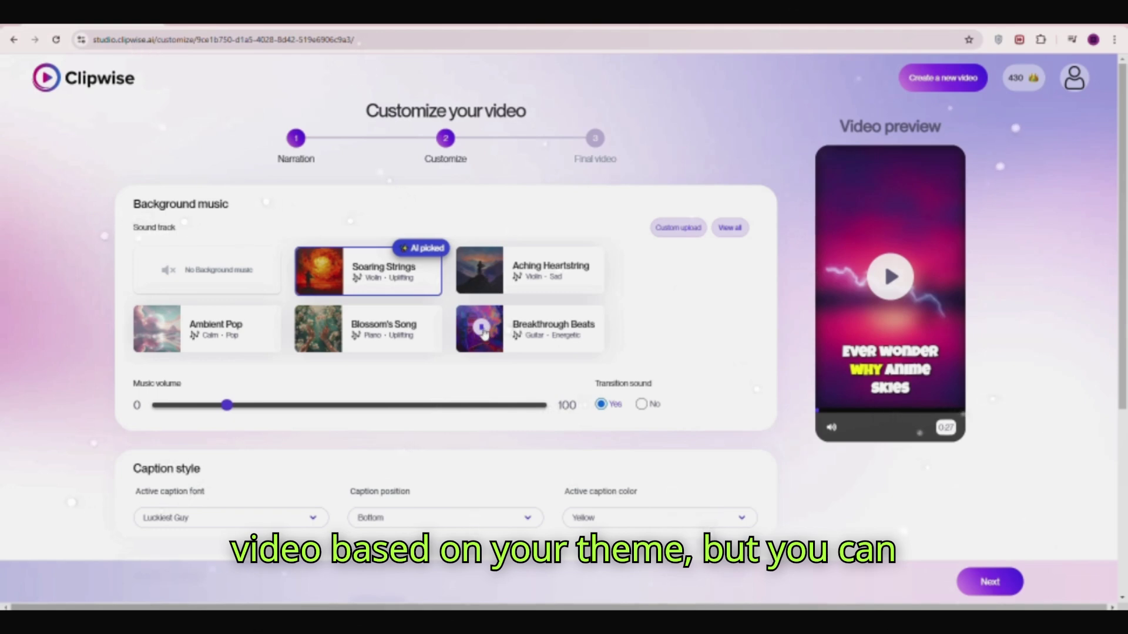
left_click(544, 278)
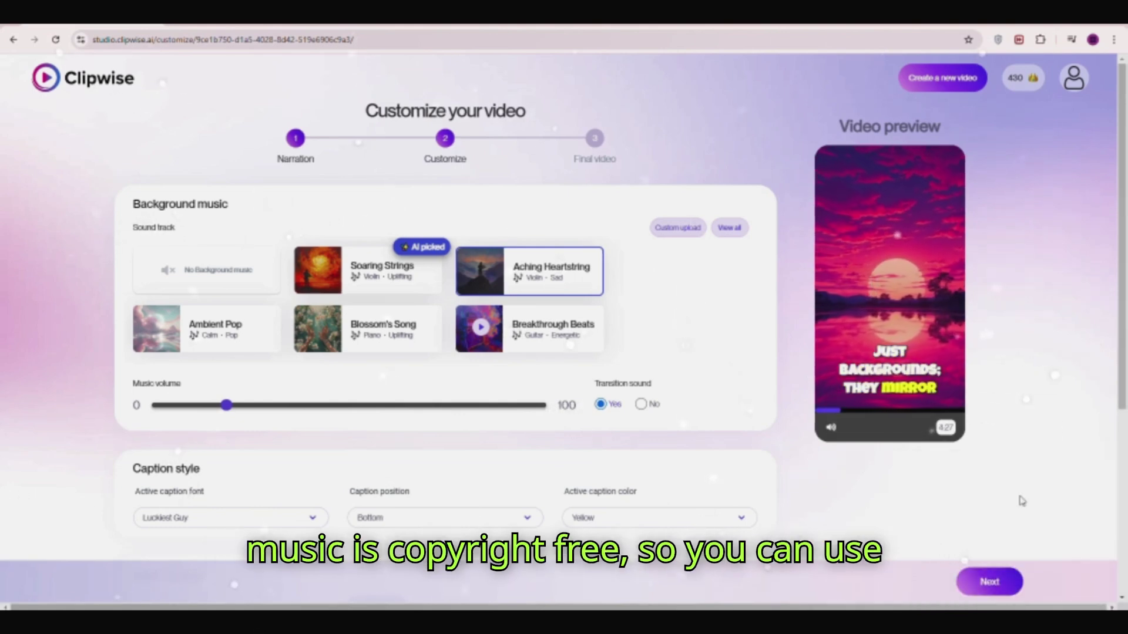
- Raise the background music volume and toggle the transition sound
key("XF86AudioRaiseVolume")
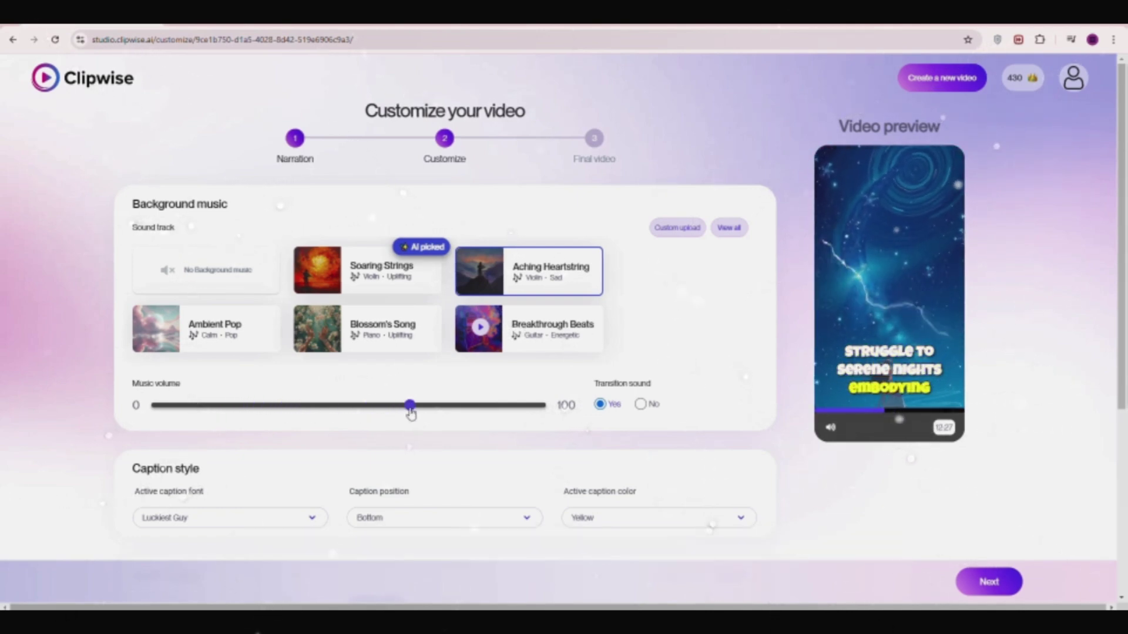
left_click_drag(410, 406, 426, 406)
left_click(643, 404)
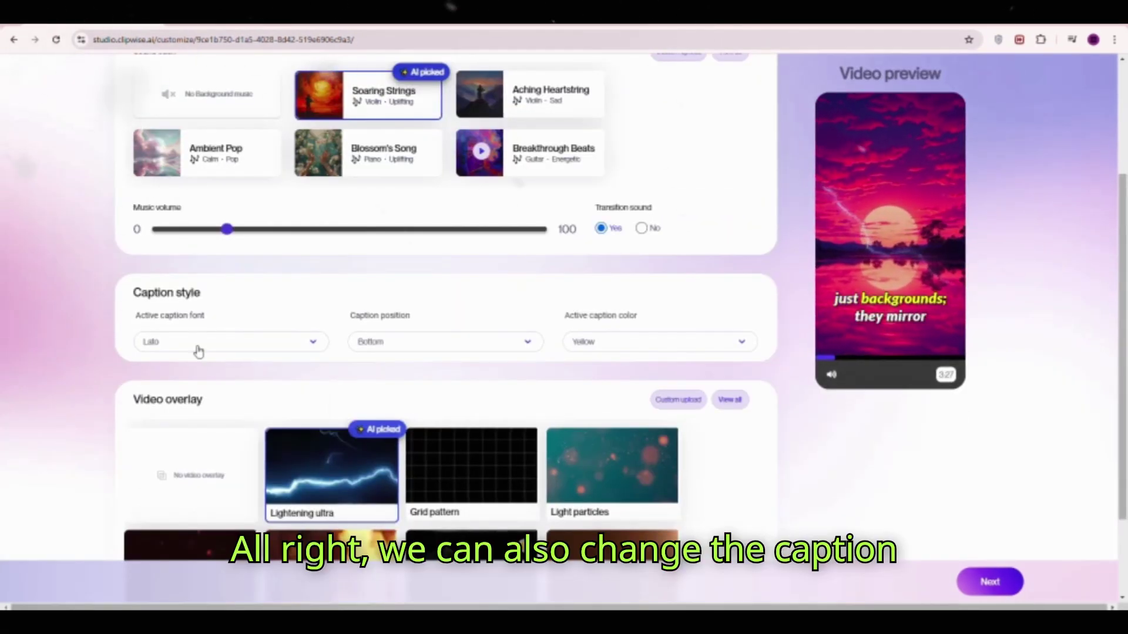
- Set captions to Lilita One font, Center position and Red highlight color
left_click(198, 351)
left_click(176, 455)
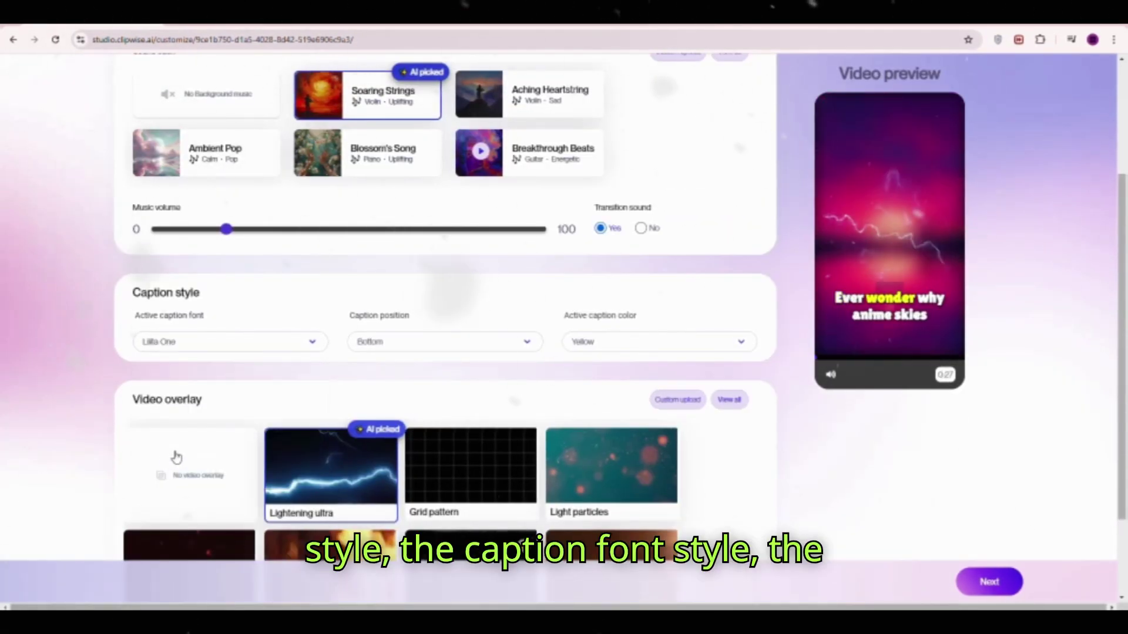
left_click(413, 348)
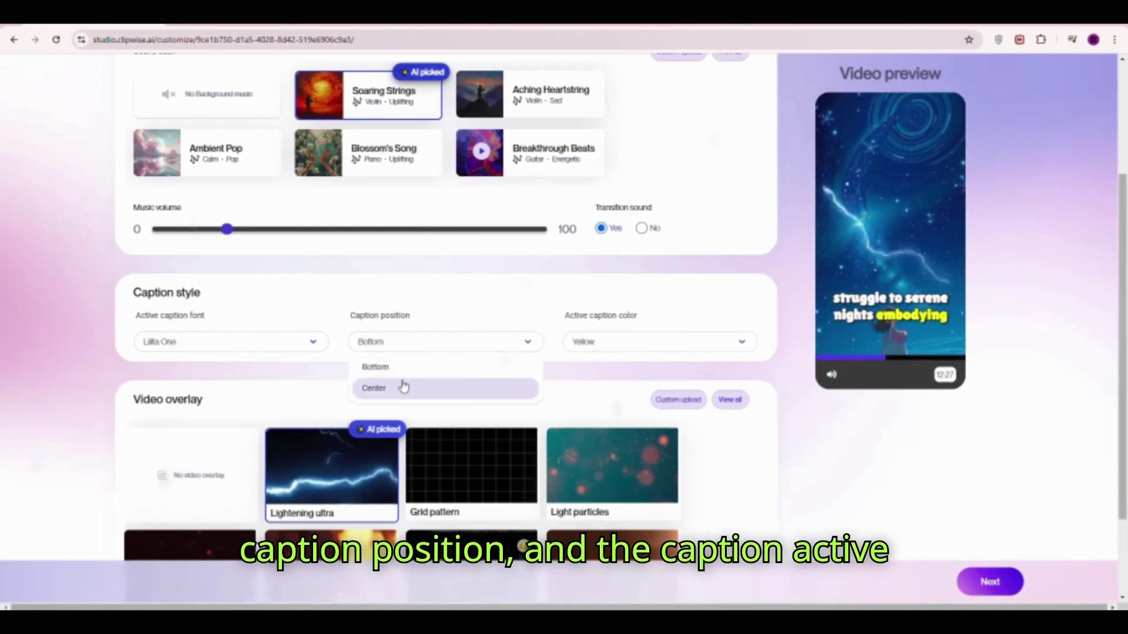
left_click(403, 387)
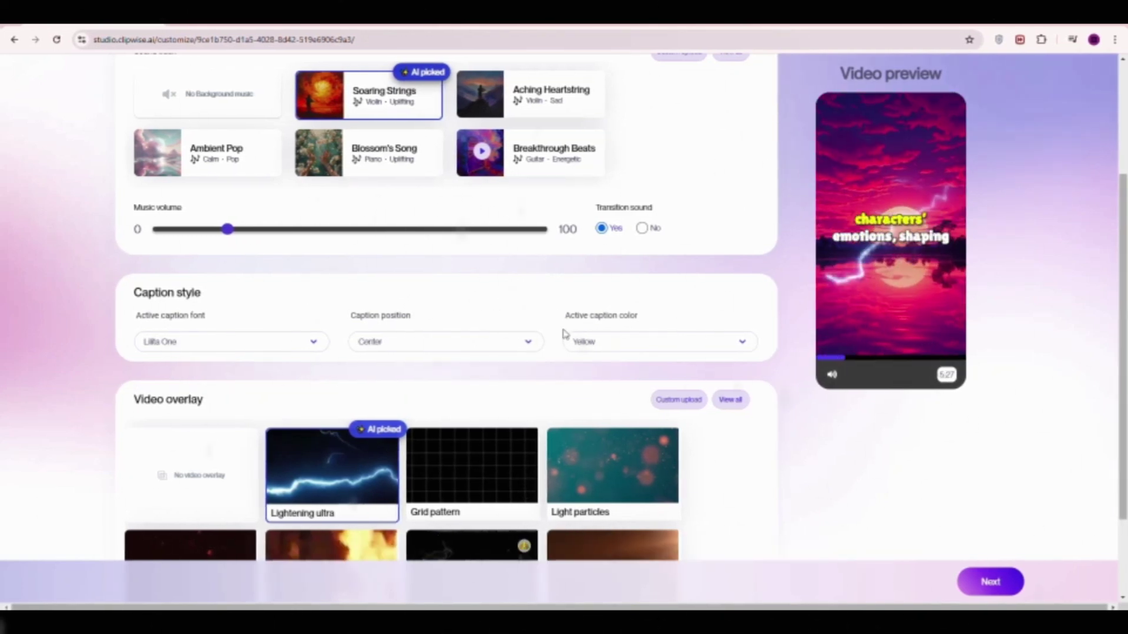
left_click(625, 347)
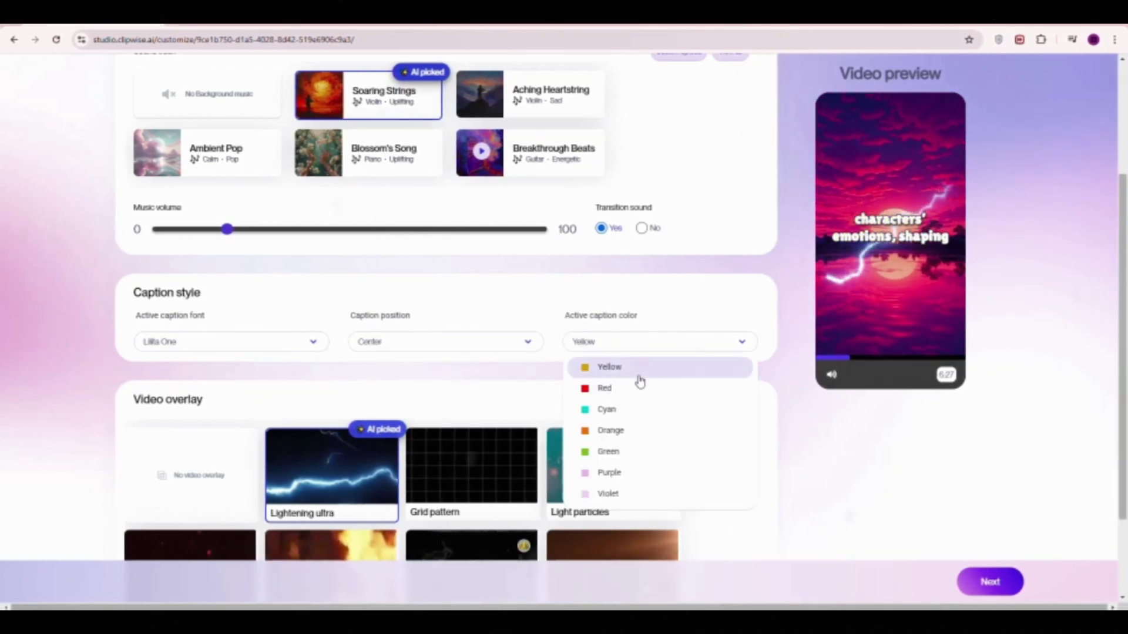
left_click(634, 457)
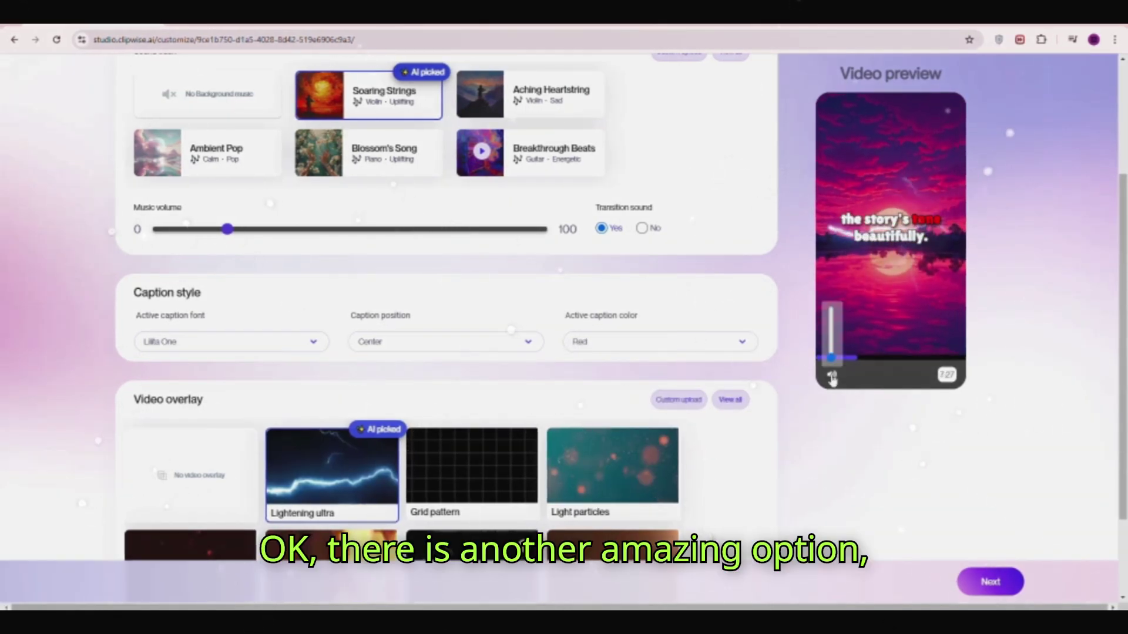
- Try the Grid pattern overlay, then apply Night Sky from the full overlay list
scroll(469, 339, "down", 2)
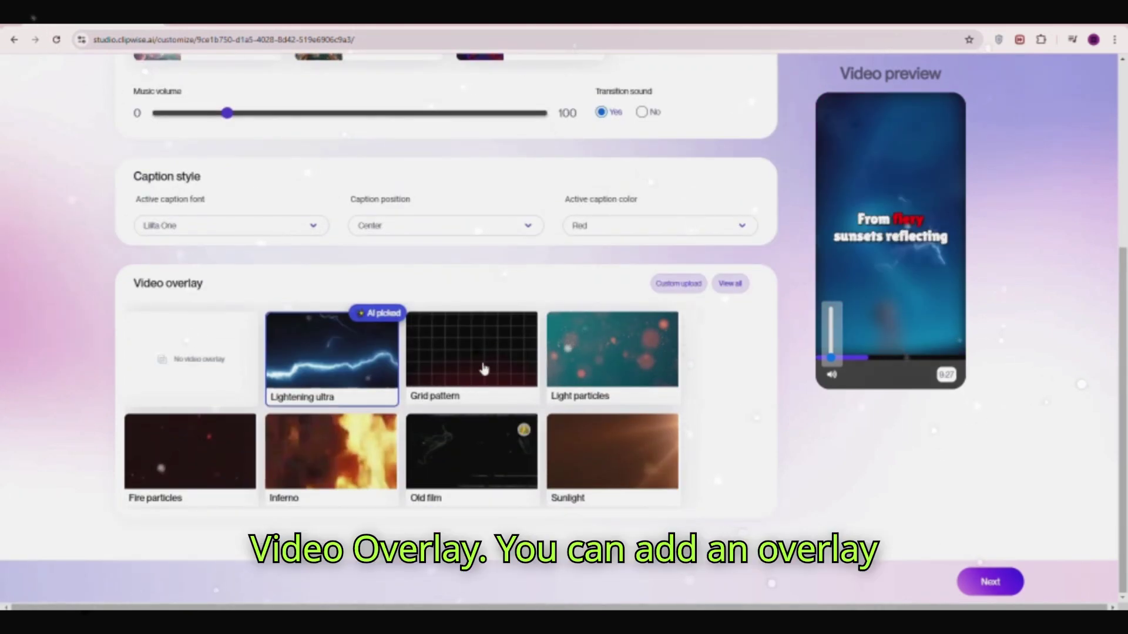
left_click(485, 356)
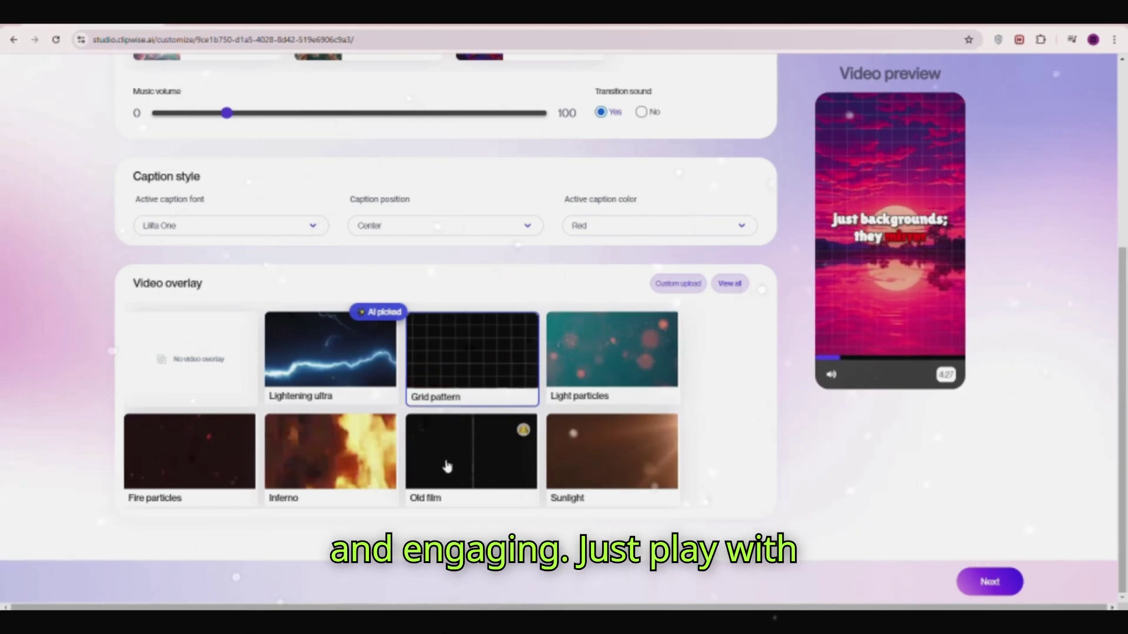
left_click(730, 284)
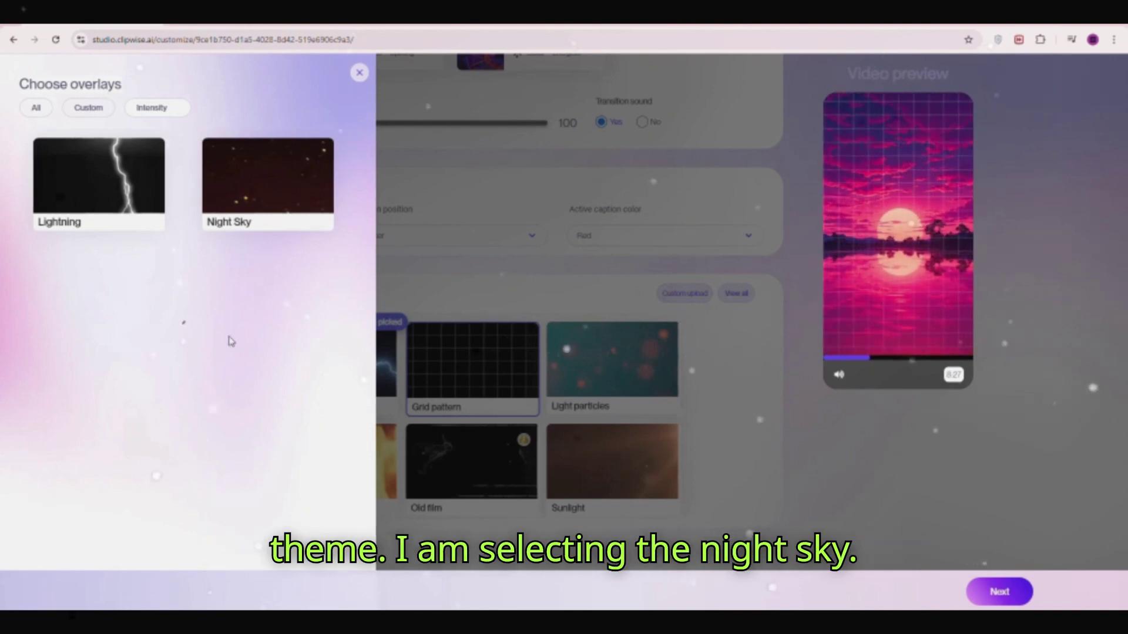
left_click(262, 183)
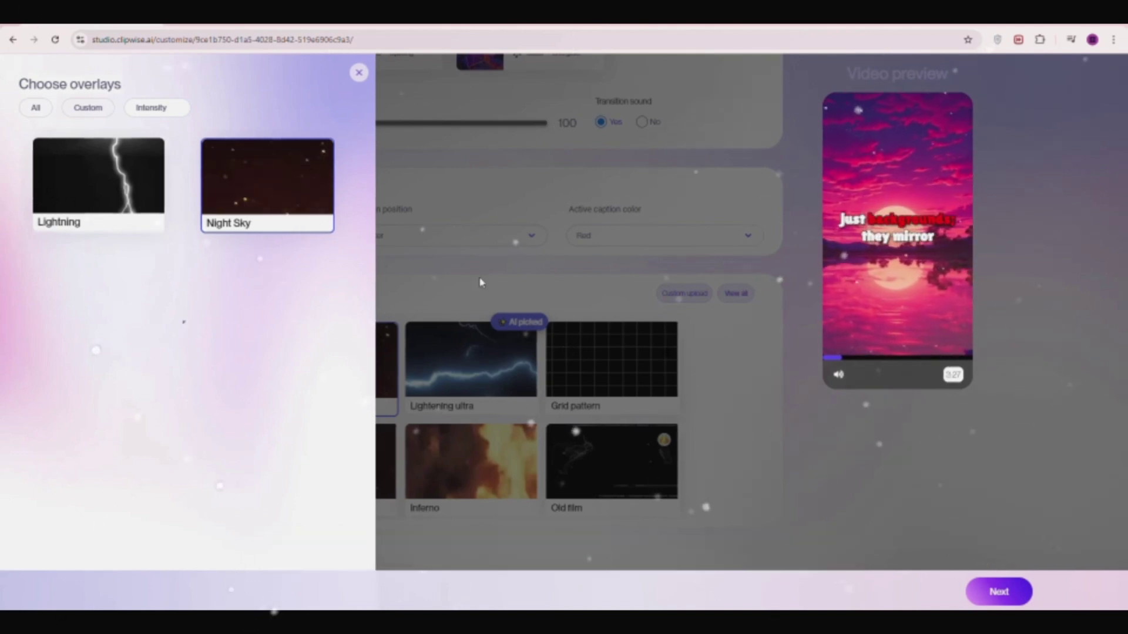
left_click(359, 73)
scroll(414, 259, "up", 5)
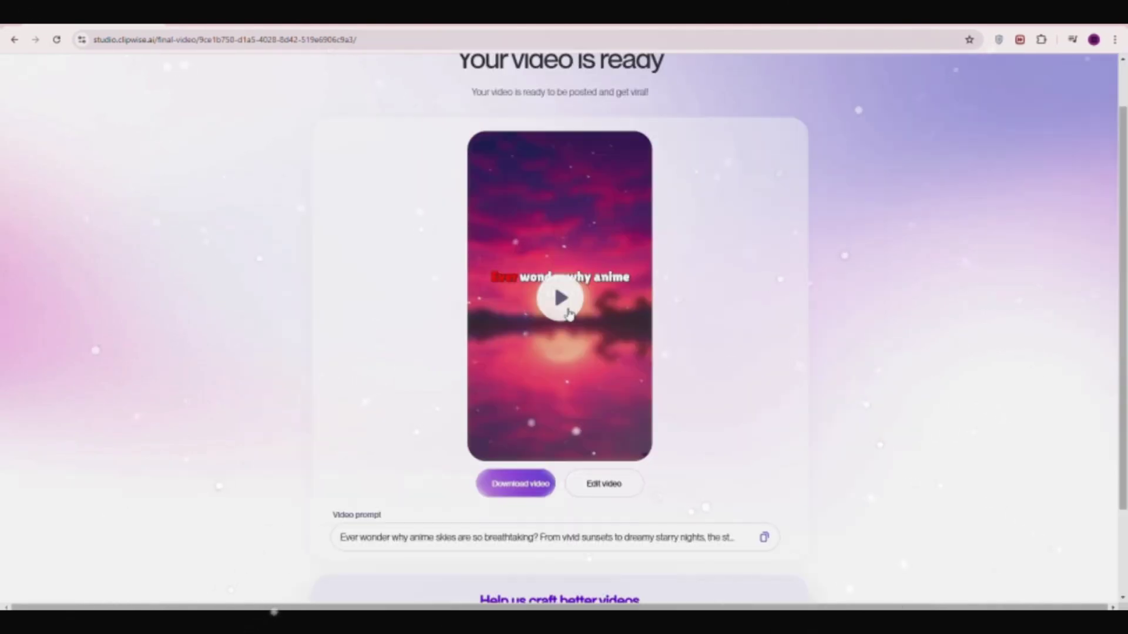
- Play the video, then set captions to Bottom position with Yellow highlighting
left_click(567, 309)
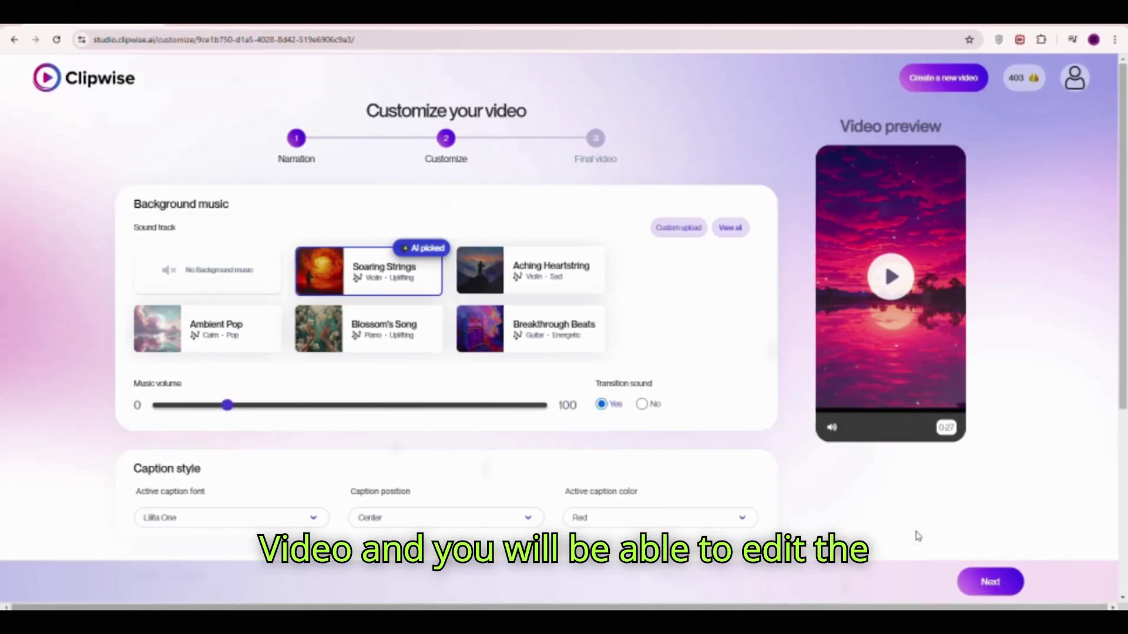
scroll(574, 478, "down", 2)
left_click(455, 403)
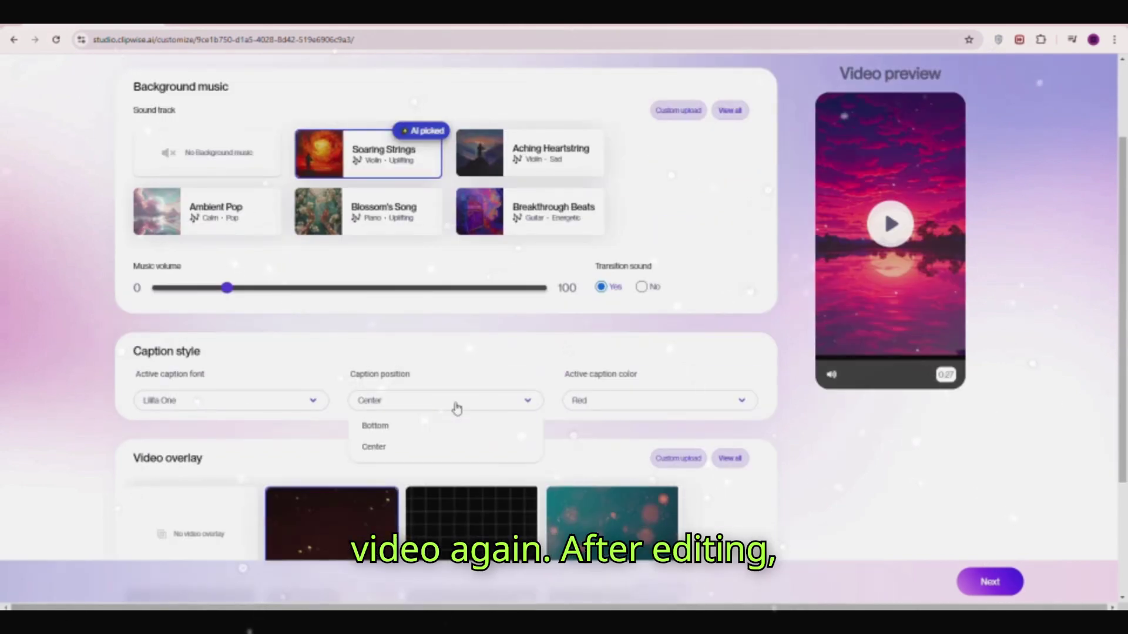
left_click(379, 425)
left_click(597, 402)
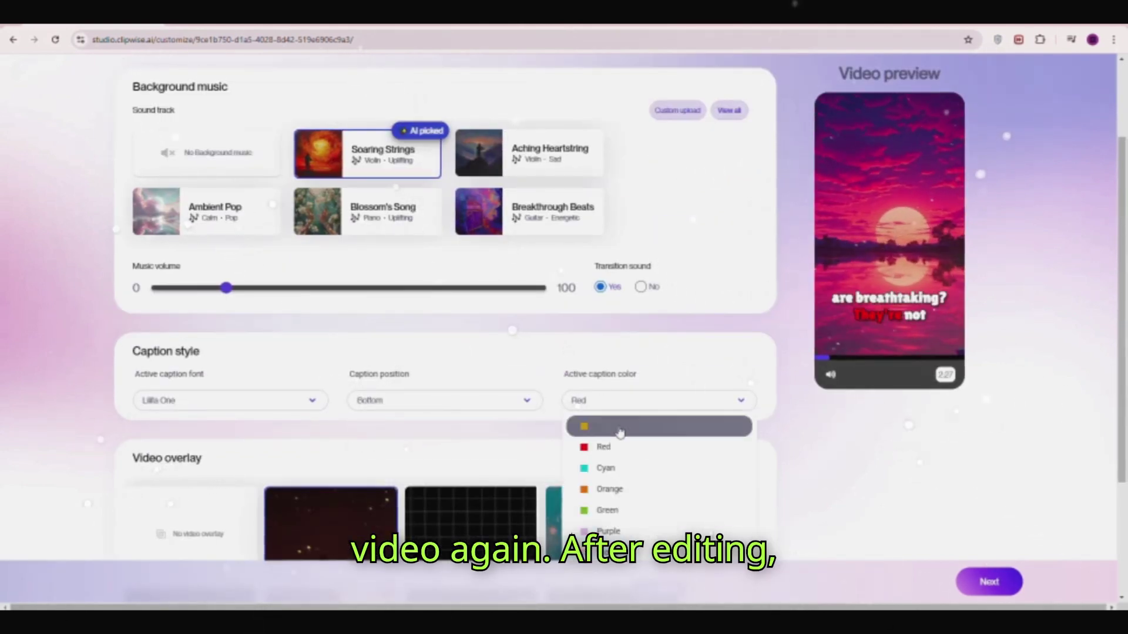
left_click(582, 425)
- Regenerate the video with the new caption settings and download it
scroll(869, 315, "down", 3)
left_click(986, 583)
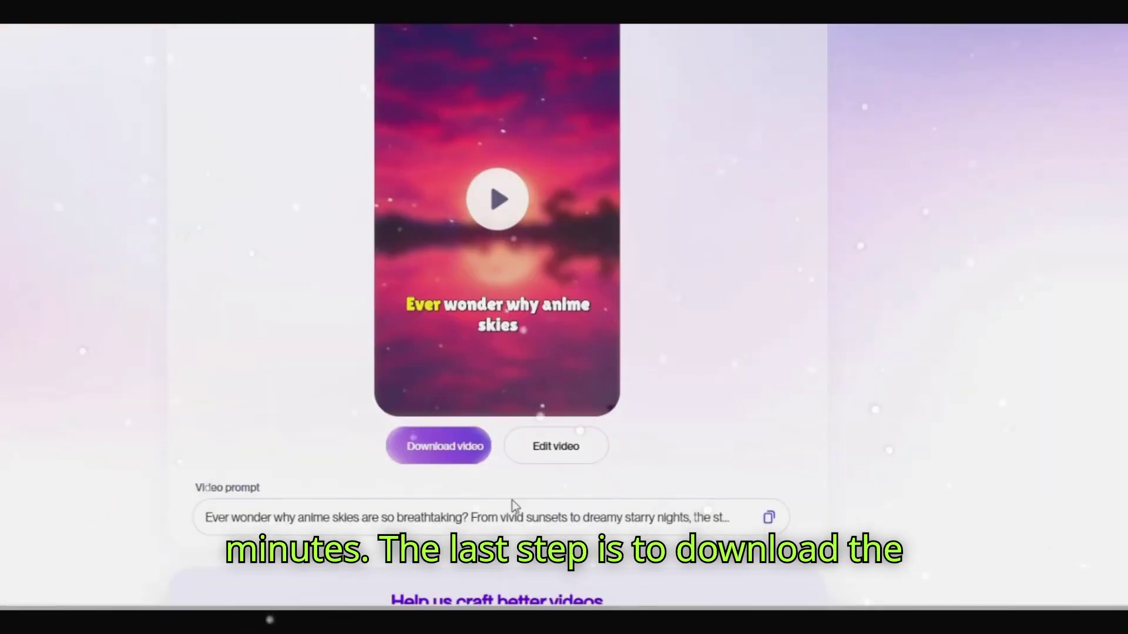
scroll(584, 476, "down", 3)
scroll(585, 476, "up", 3)
left_click(461, 458)
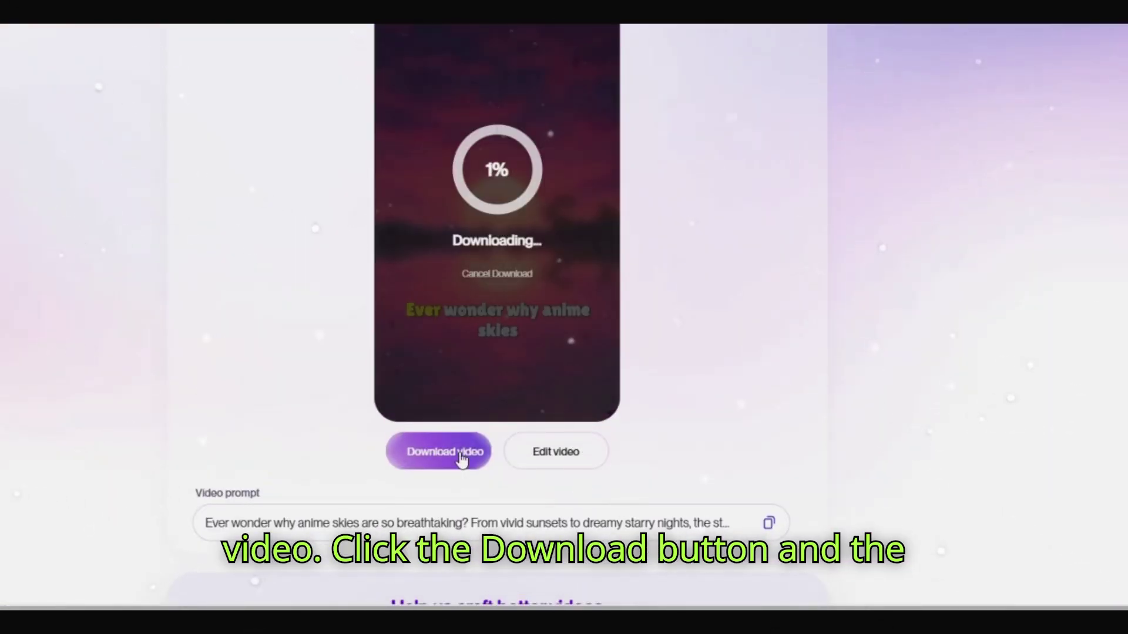